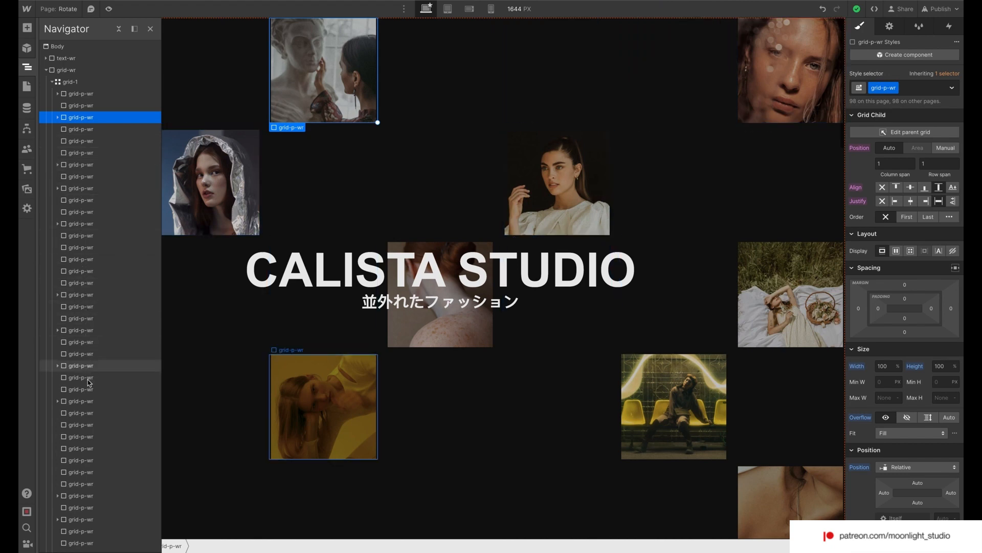
Look through the placement of the images in the grid down the page canvas
scroll(225, 402, down, 3)
scroll(225, 399, down, 16)
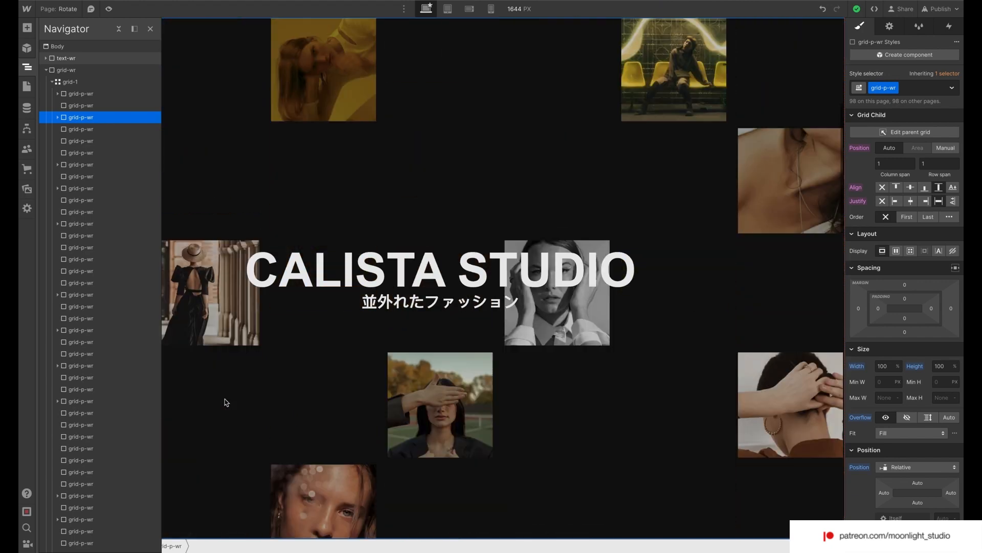
scroll(225, 401, down, 8)
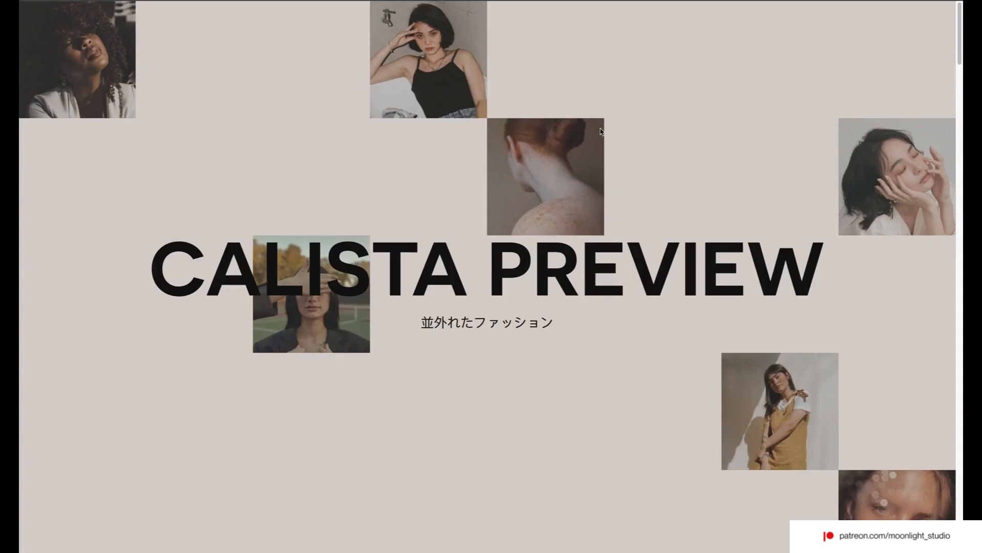
Examine how the grid images shrink towards their corners while scrolling down the published Calista Preview page
scroll(632, 136, down, 6)
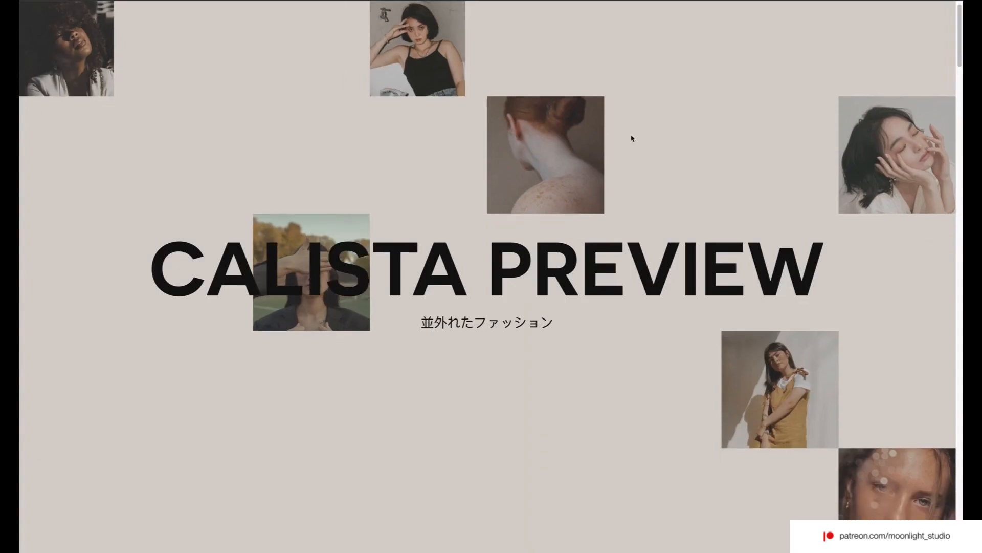
scroll(631, 138, down, 8)
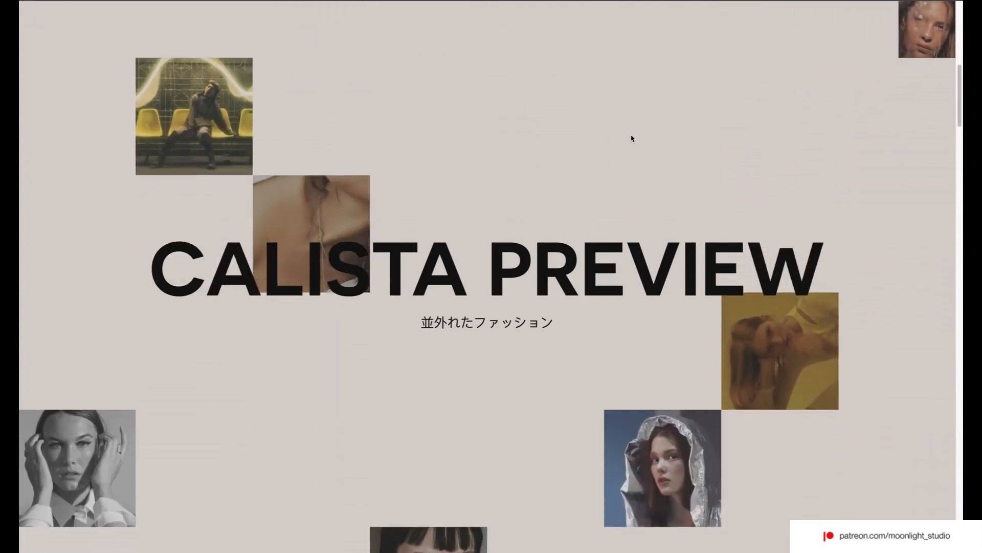
scroll(633, 138, down, 8)
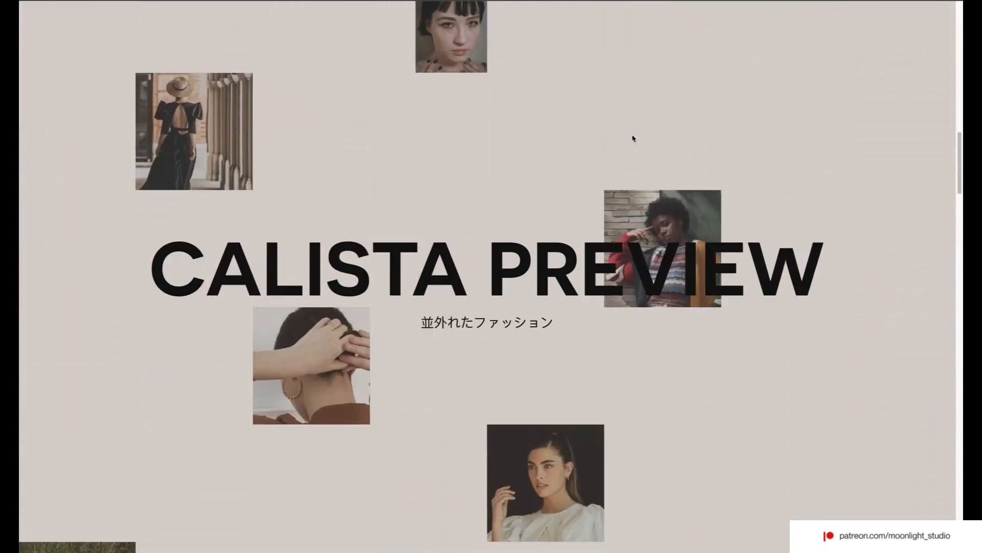
scroll(633, 138, down, 8)
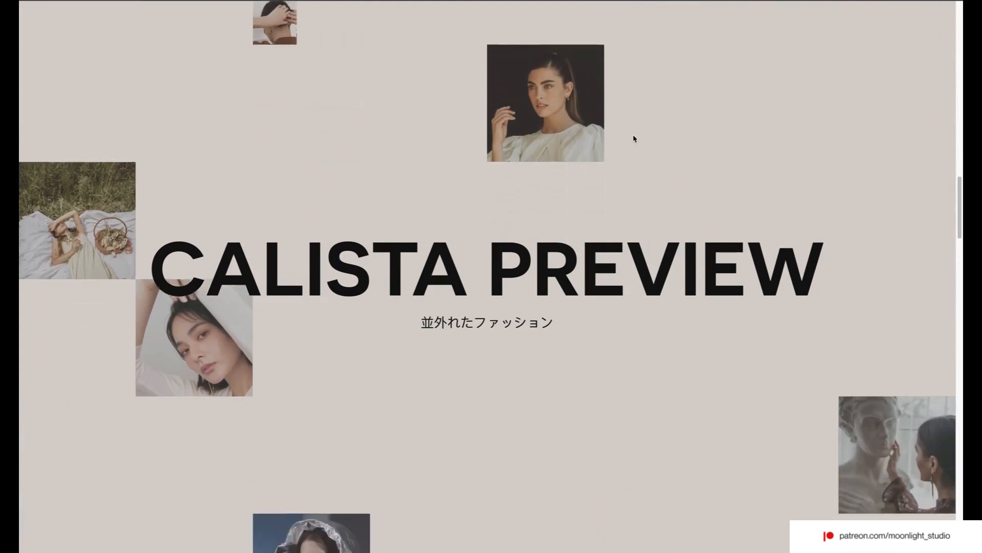
scroll(634, 138, down, 8)
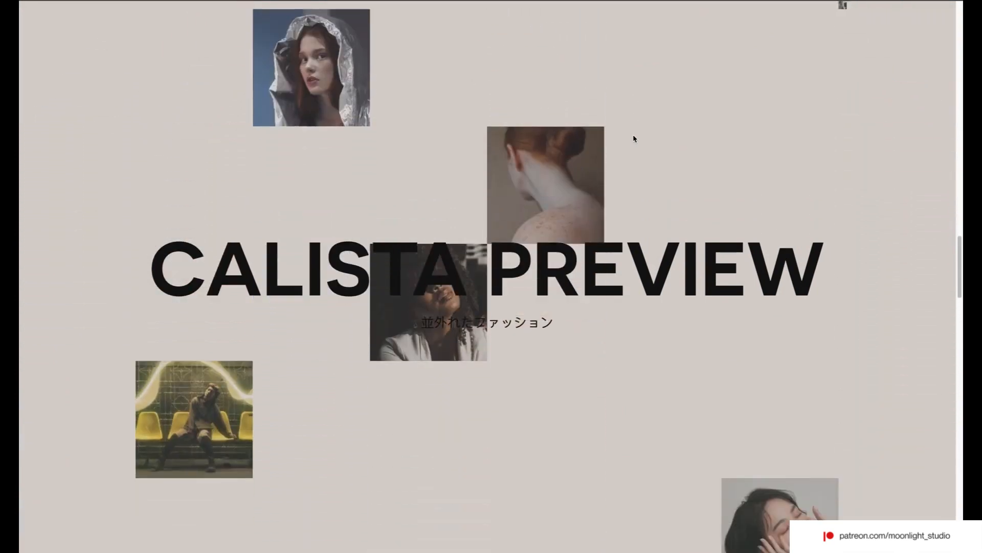
scroll(633, 138, down, 8)
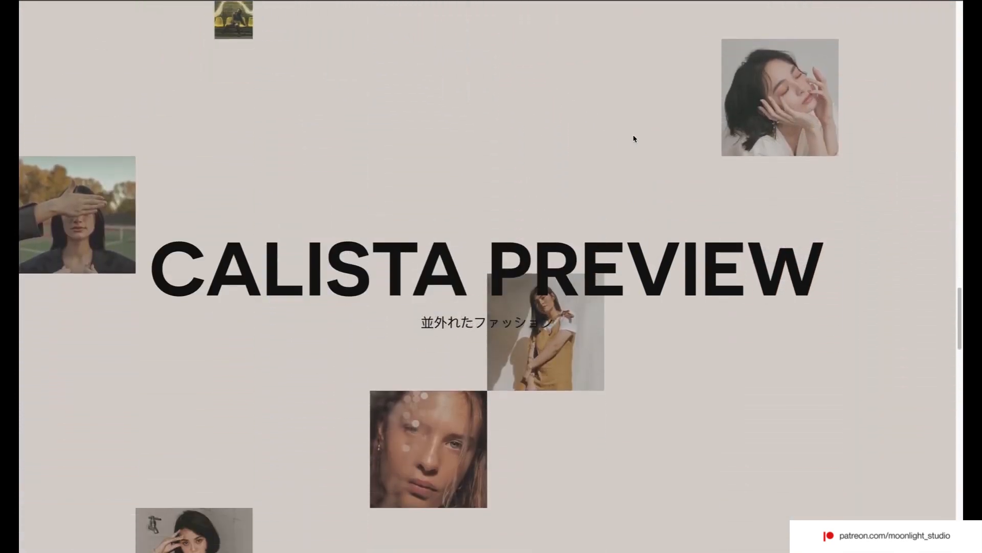
scroll(634, 138, down, 8)
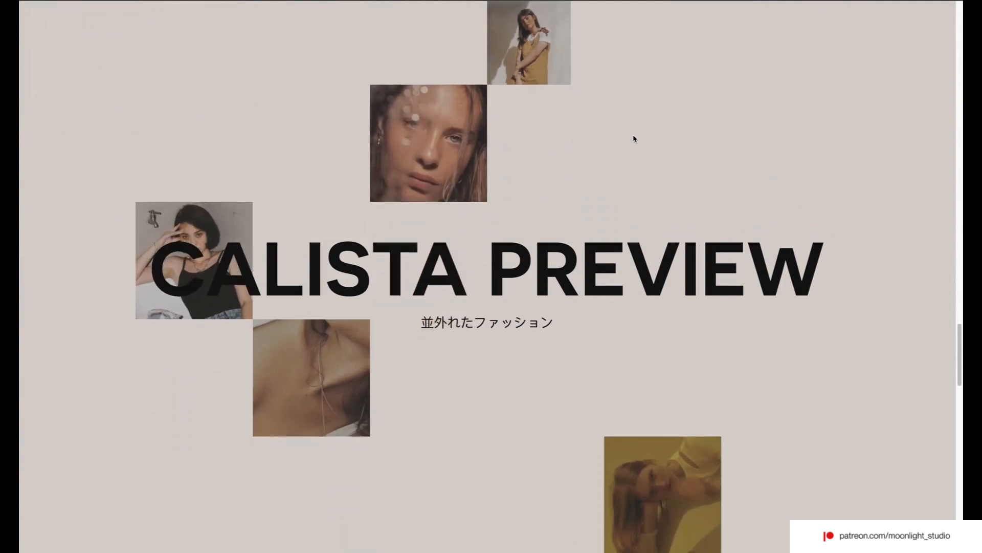
scroll(633, 138, down, 8)
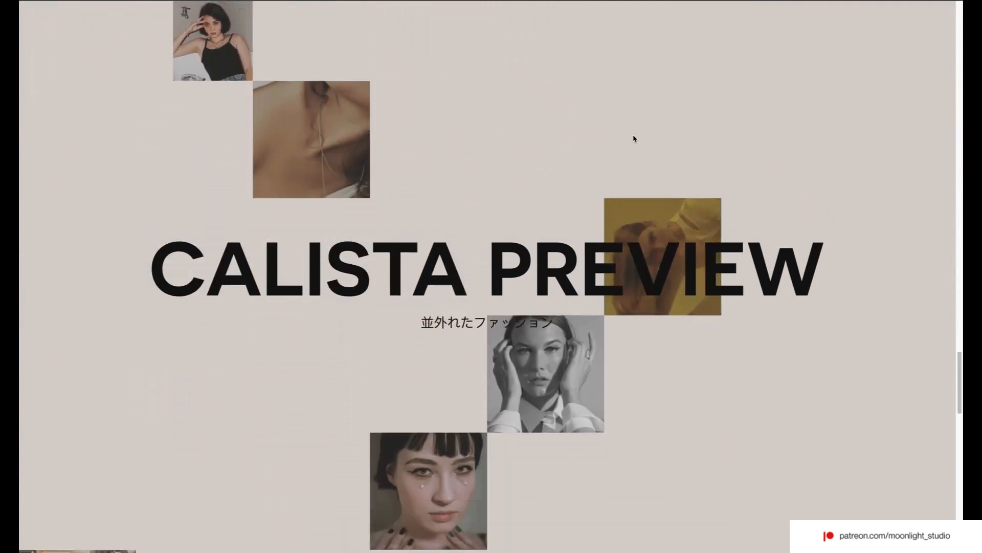
scroll(634, 139, down, 8)
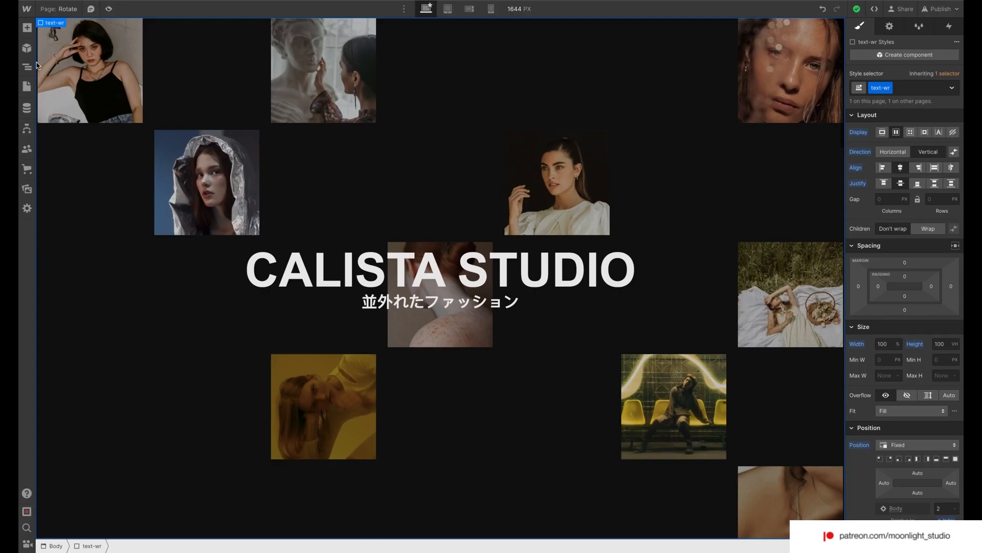
Inspect the styles of the left-class grid-img in the third grid-p-wr and the right-class grid-img in the seventh
click(26, 71)
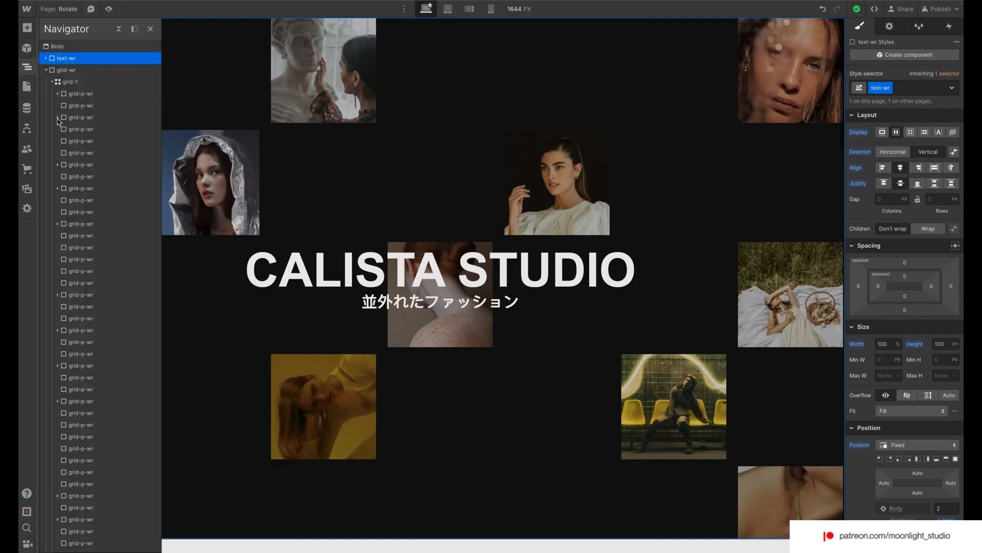
click(81, 119)
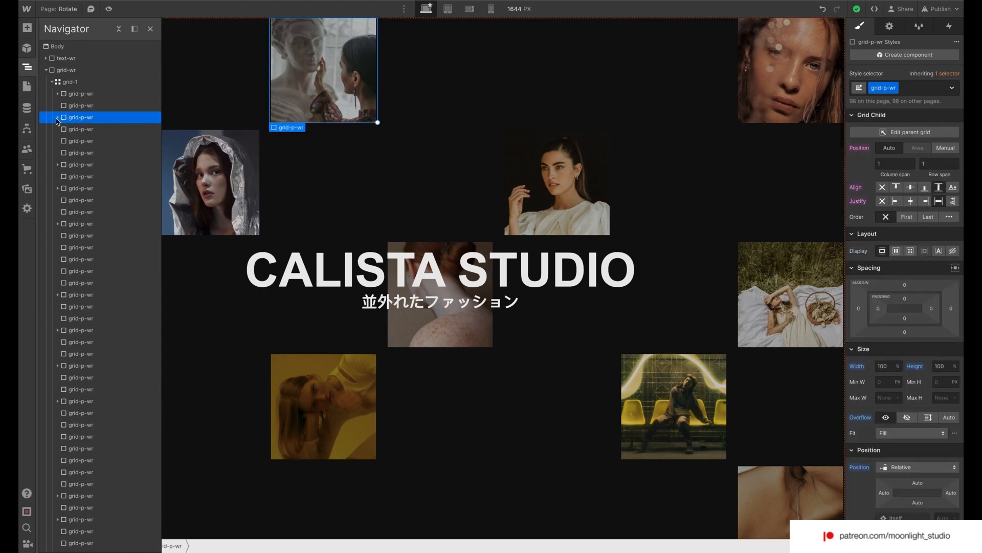
click(57, 117)
click(78, 130)
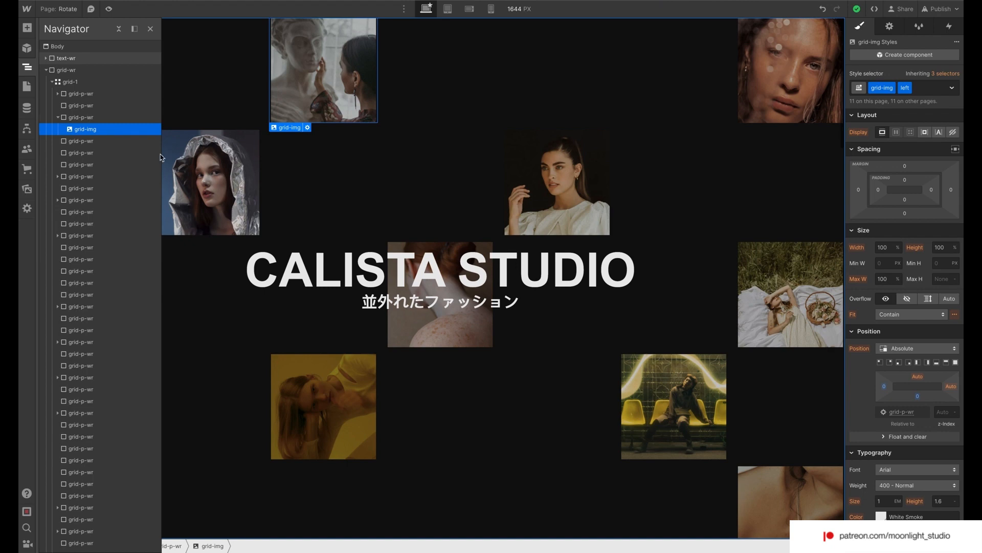
click(58, 177)
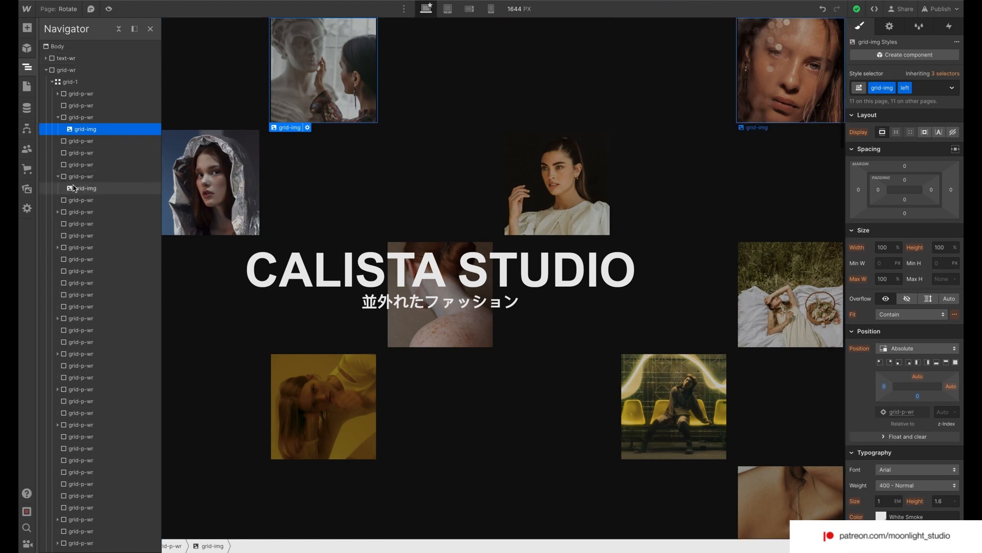
click(73, 188)
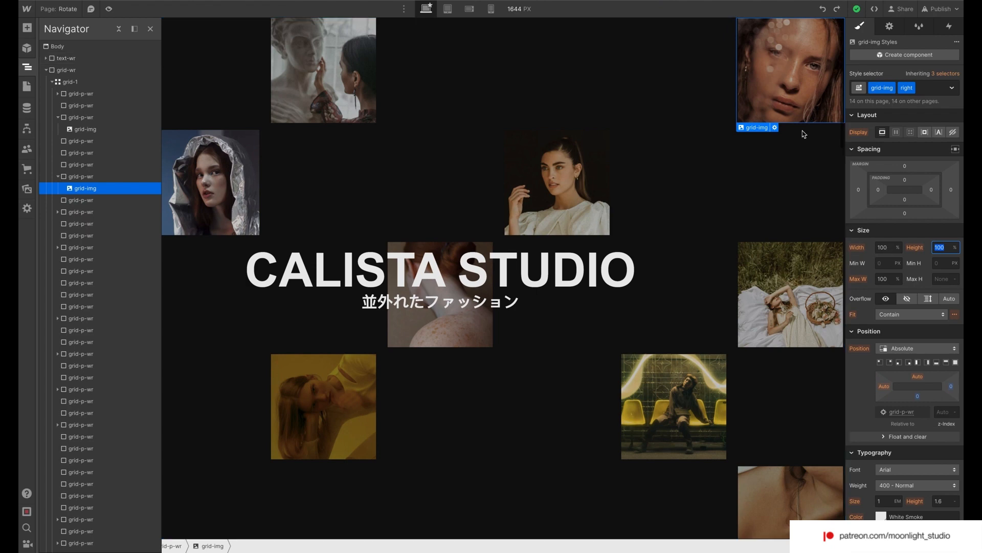
Try setting the right-class image's width and height to 0%, and undo the change
click(888, 248)
text(0)
key(Tab)
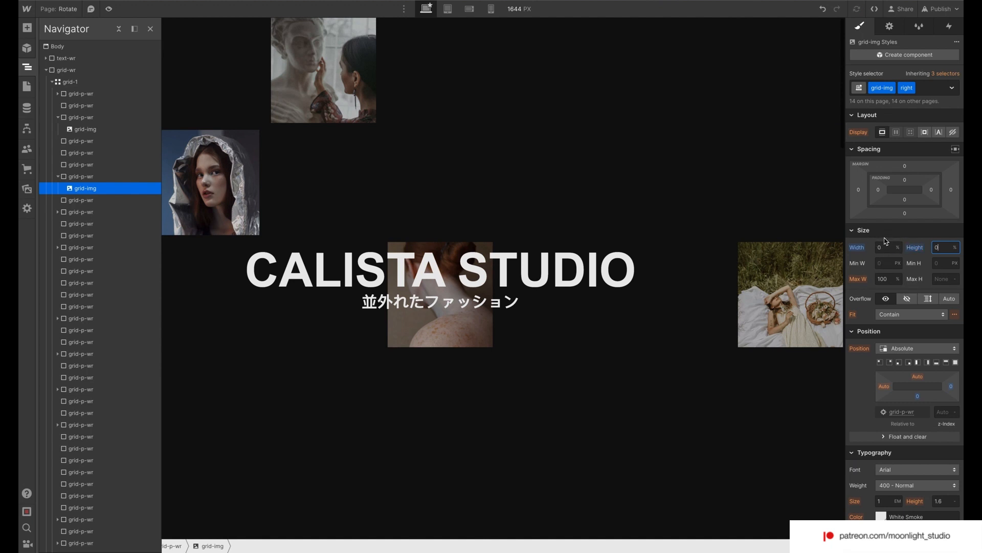
text(0)
key(Return)
key(ctrl+z)
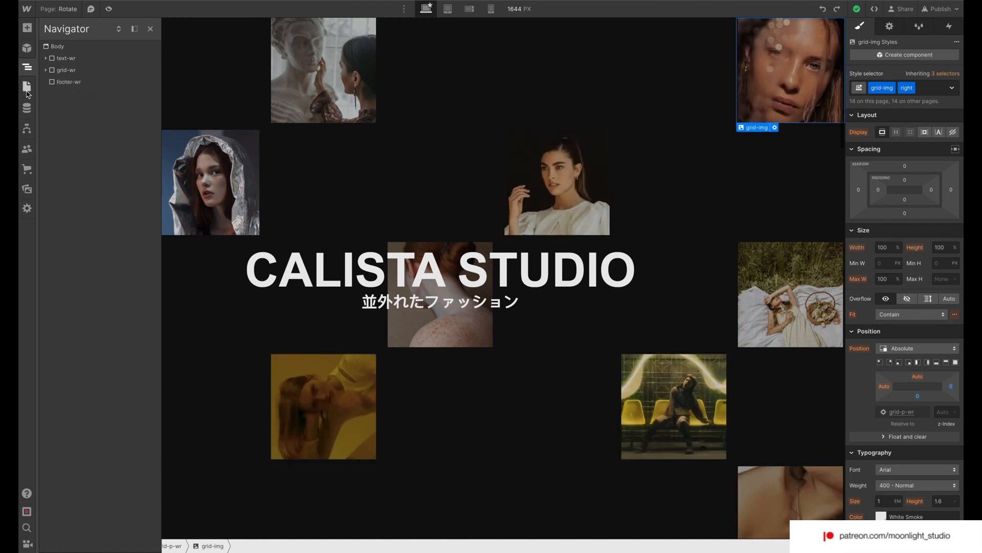
Open the Home page's settings at the custom code placed before the closing body tag
click(27, 86)
click(150, 83)
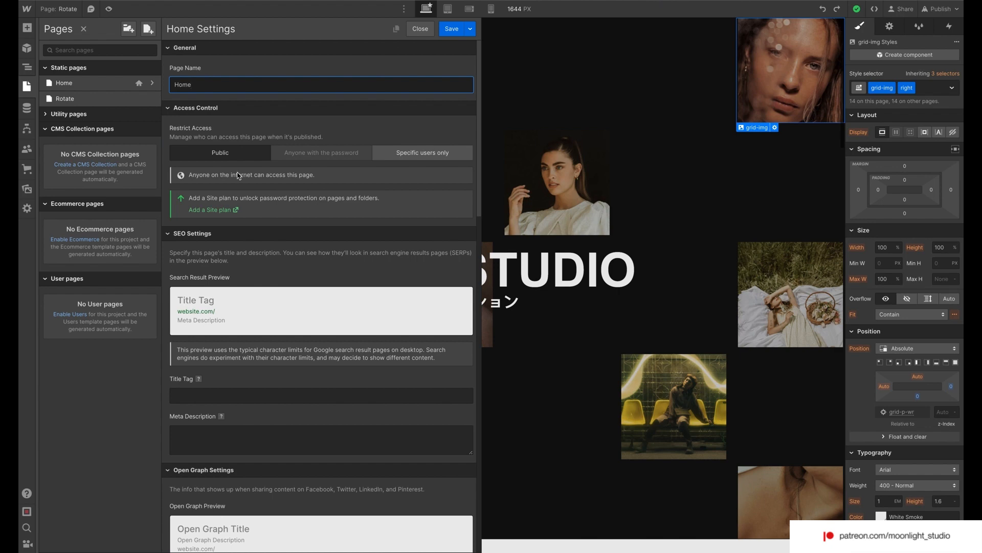
scroll(276, 273, down, 5)
scroll(277, 274, down, 15)
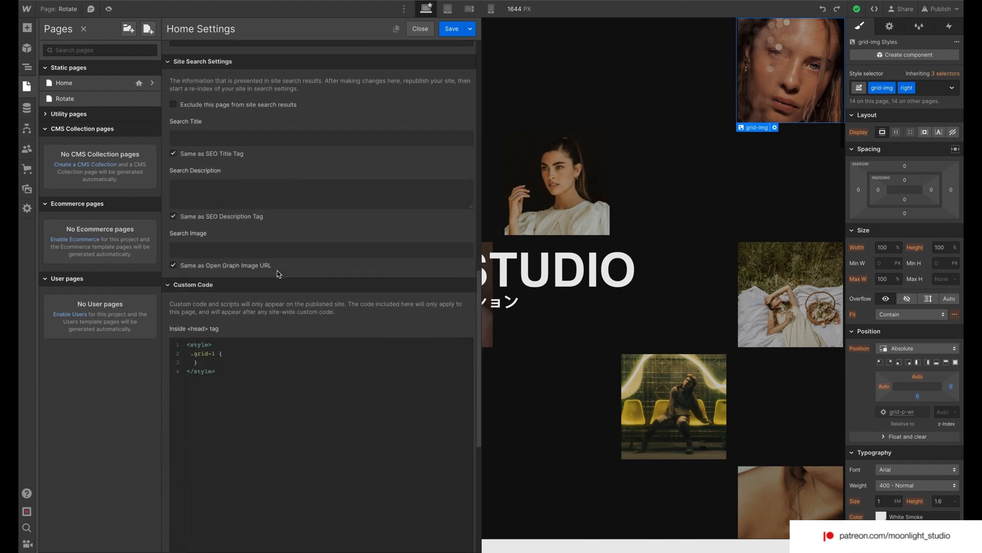
scroll(277, 273, down, 1)
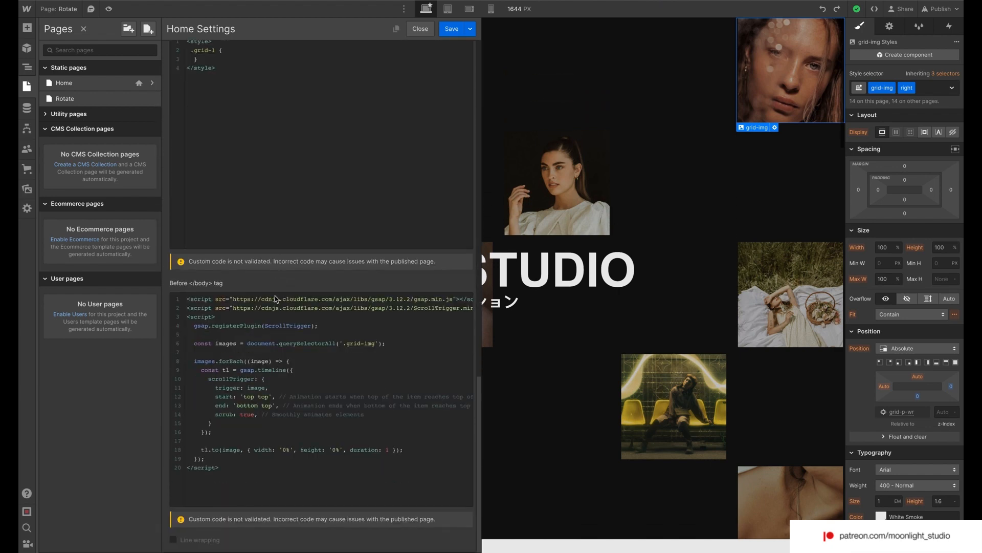
Review the GSAP and ScrollTrigger script includes and highlight the gsap.registerPlugin(ScrollTrigger) line
click(248, 325)
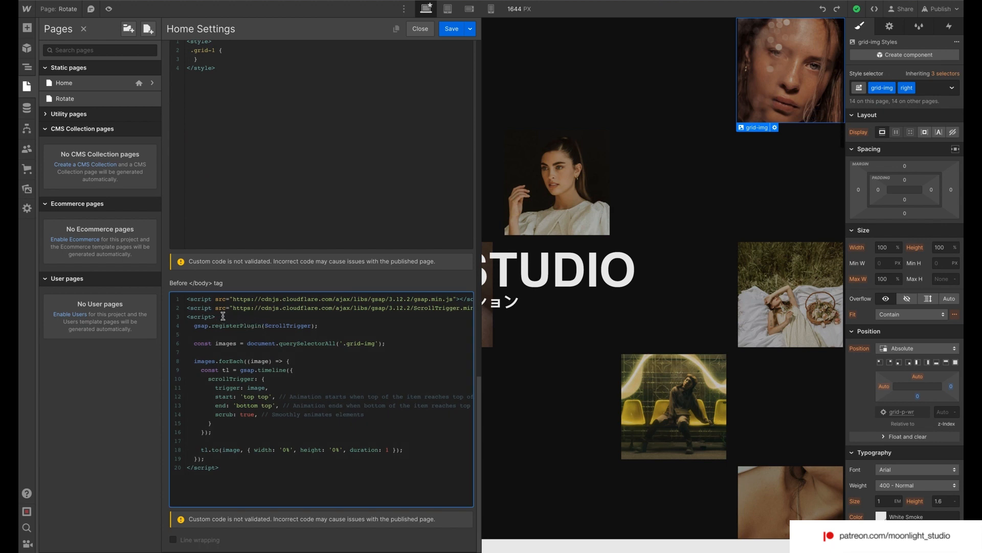
scroll(223, 316, right, 3)
scroll(223, 316, left, 1)
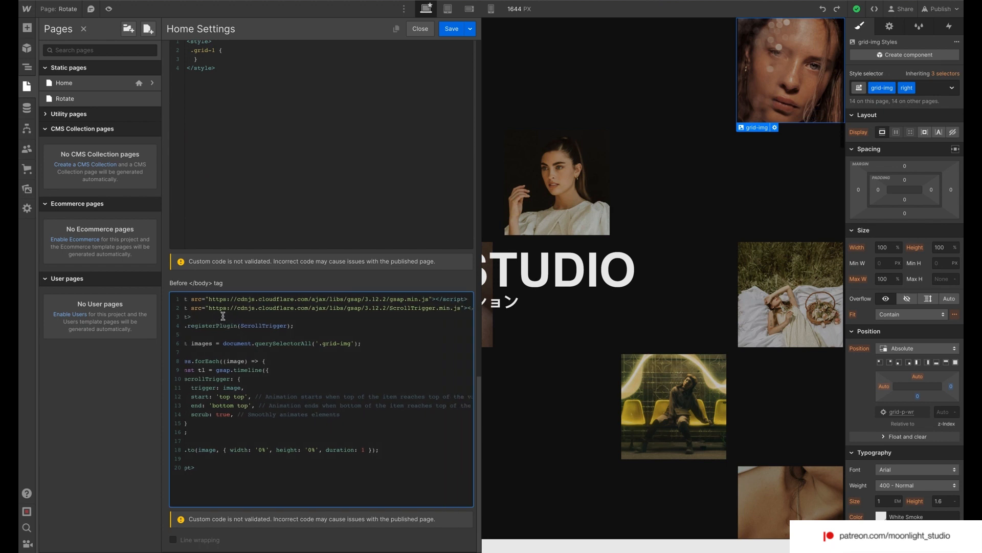
scroll(224, 317, left, 3)
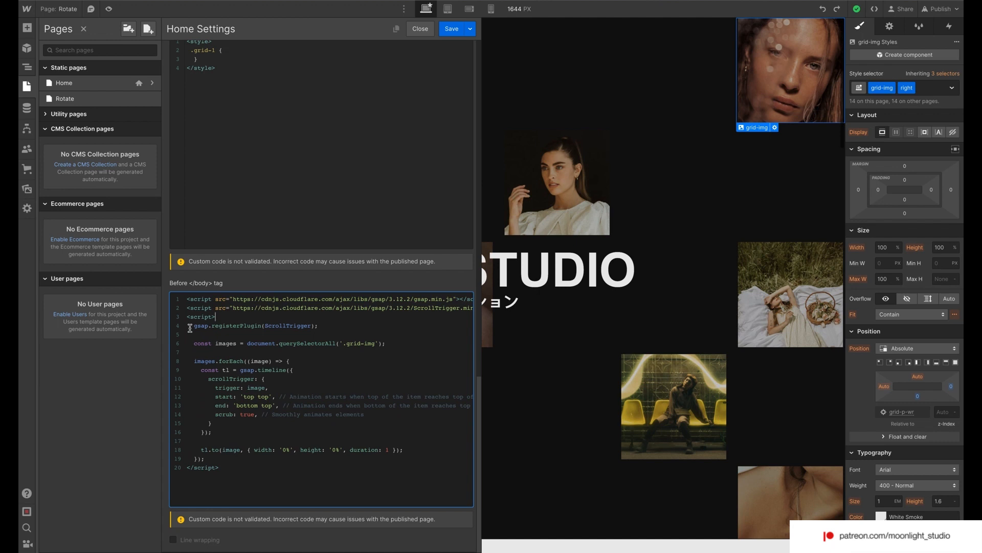
drag(190, 328, 318, 326)
click(224, 328)
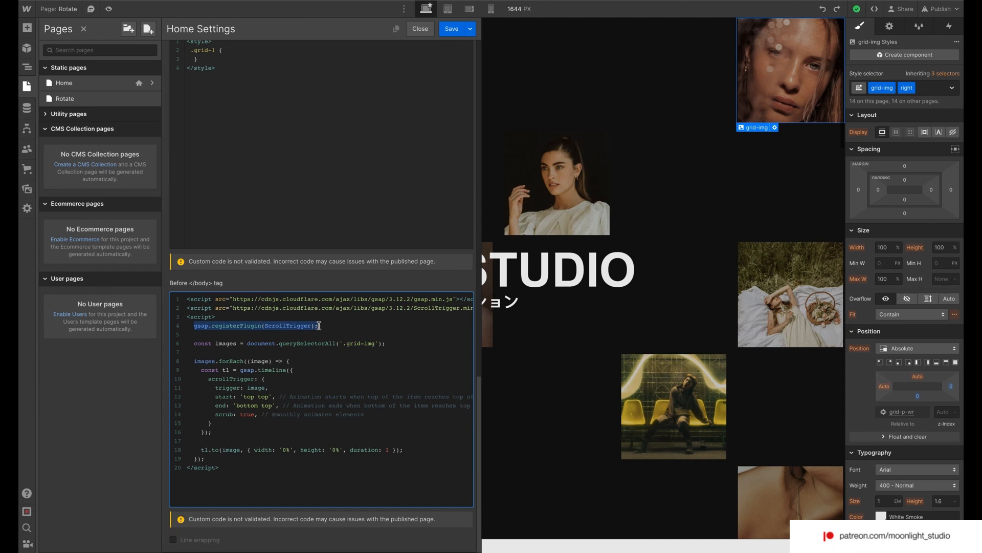
click(261, 329)
Highlight the parts of the images constant: its name, document.querySelectorAll and the grid-img class
drag(216, 346, 234, 346)
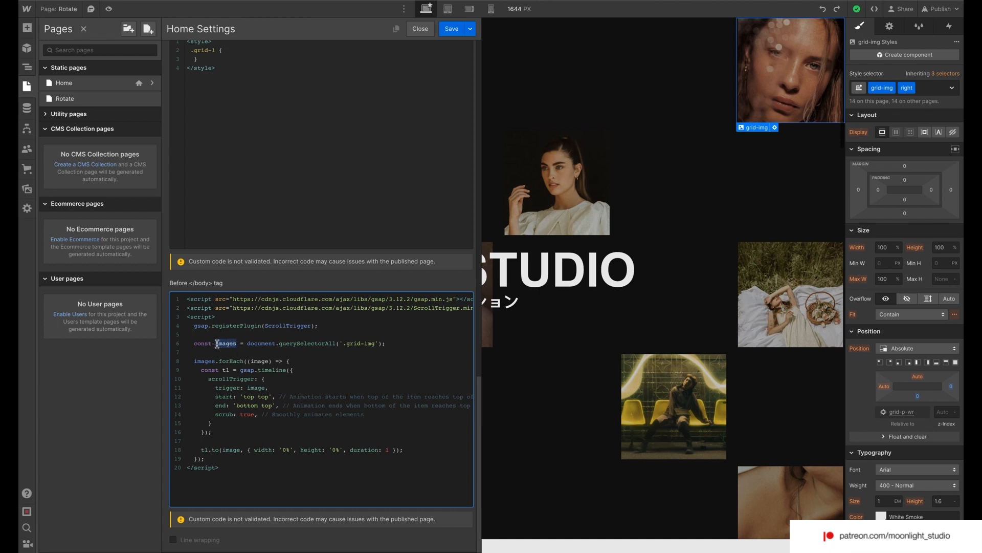
click(250, 343)
drag(247, 344, 337, 345)
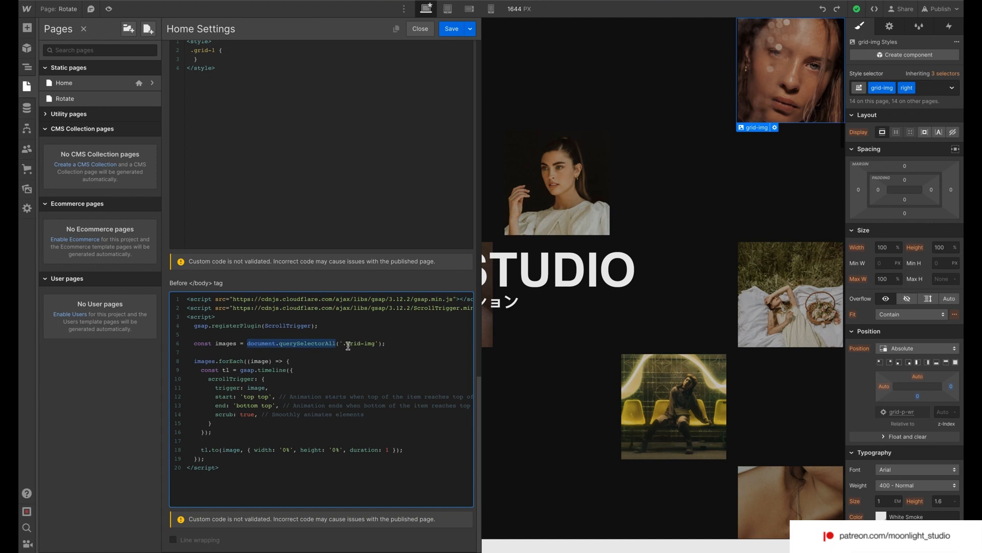
click(347, 346)
drag(348, 346, 375, 347)
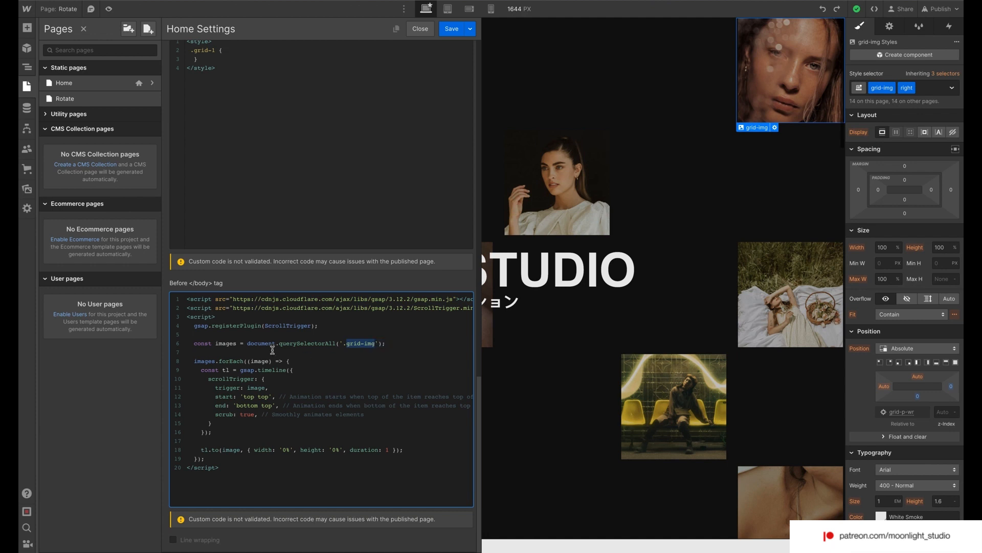
click(216, 343)
Highlight the images.forEach loop opening and the trigger: image setting in the script
click(190, 362)
drag(189, 361, 273, 362)
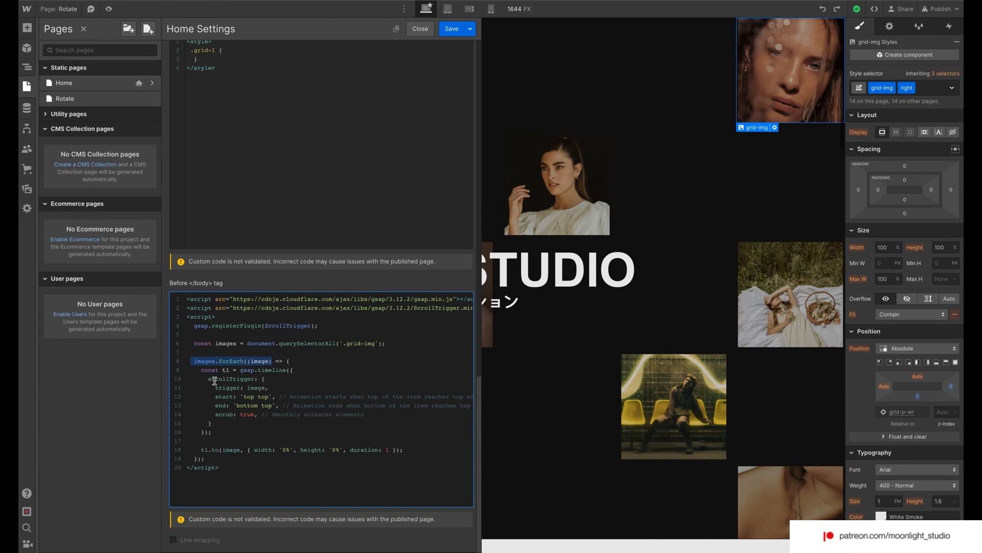
drag(214, 388, 271, 389)
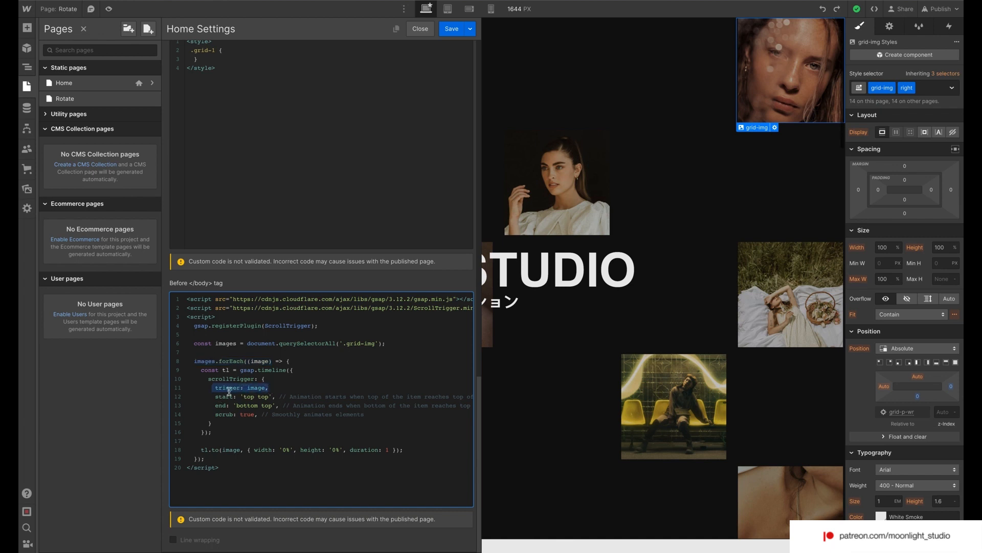
Highlight the ScrollTrigger start, end and scrub settings, plus the tl.to line animating the image's width and height
click(216, 396)
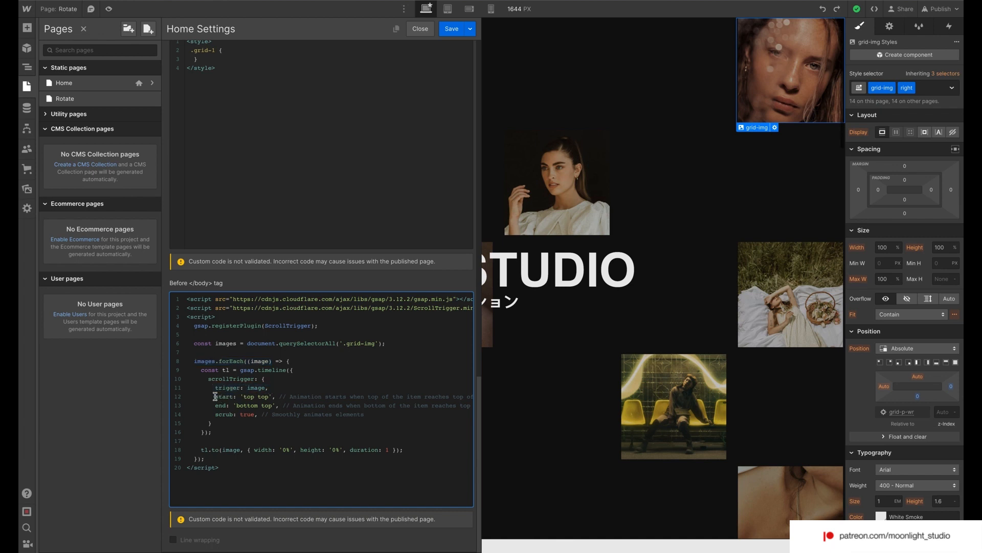
drag(214, 397, 283, 393)
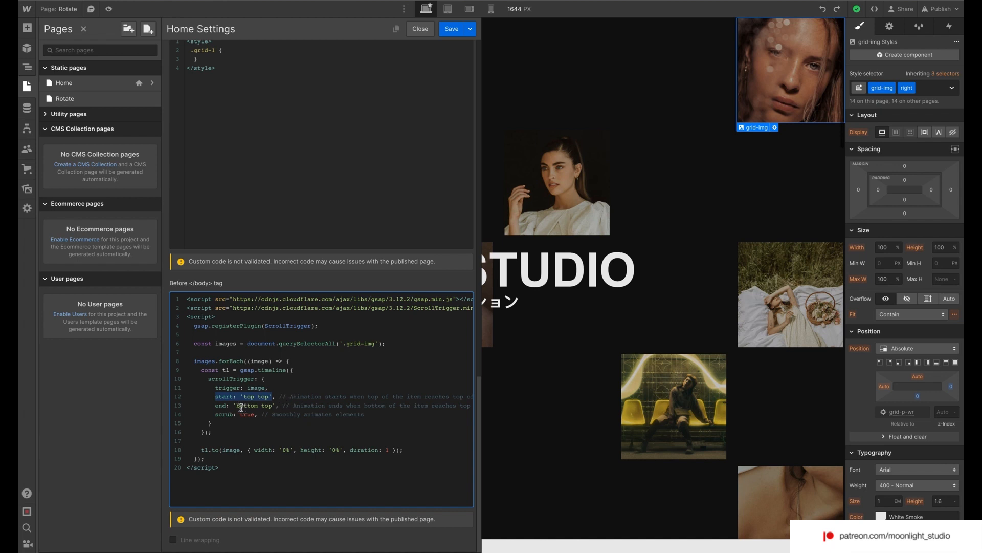
drag(215, 408, 279, 407)
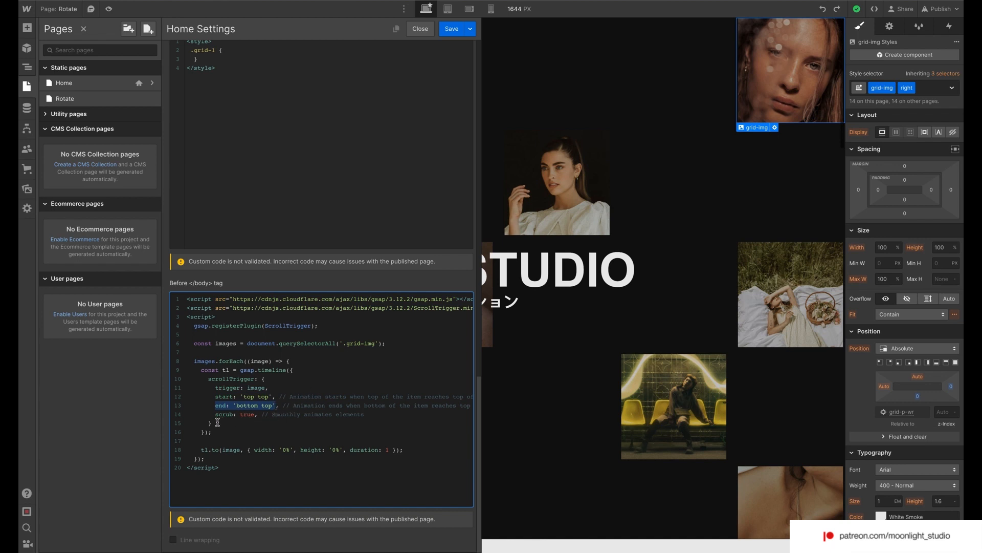
drag(215, 415, 258, 414)
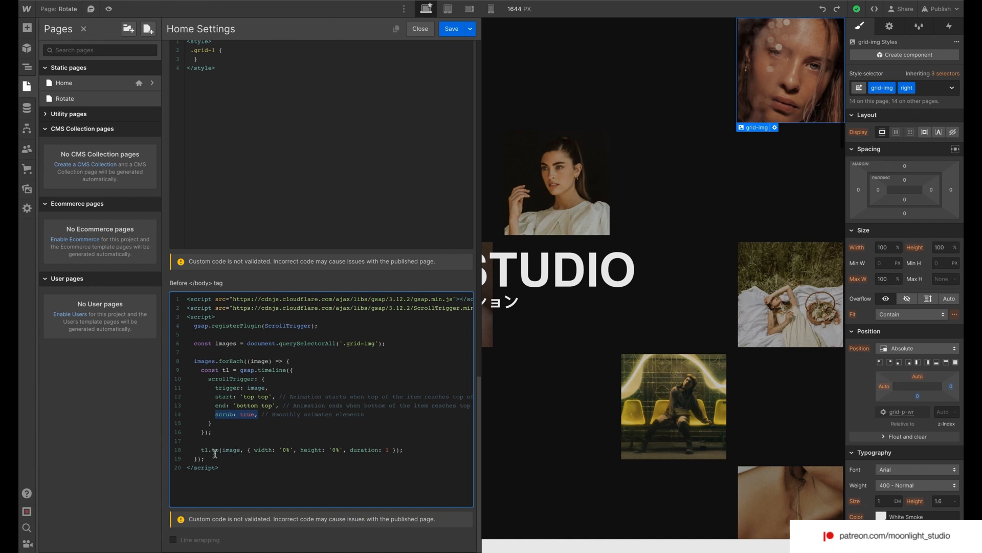
drag(201, 450, 402, 450)
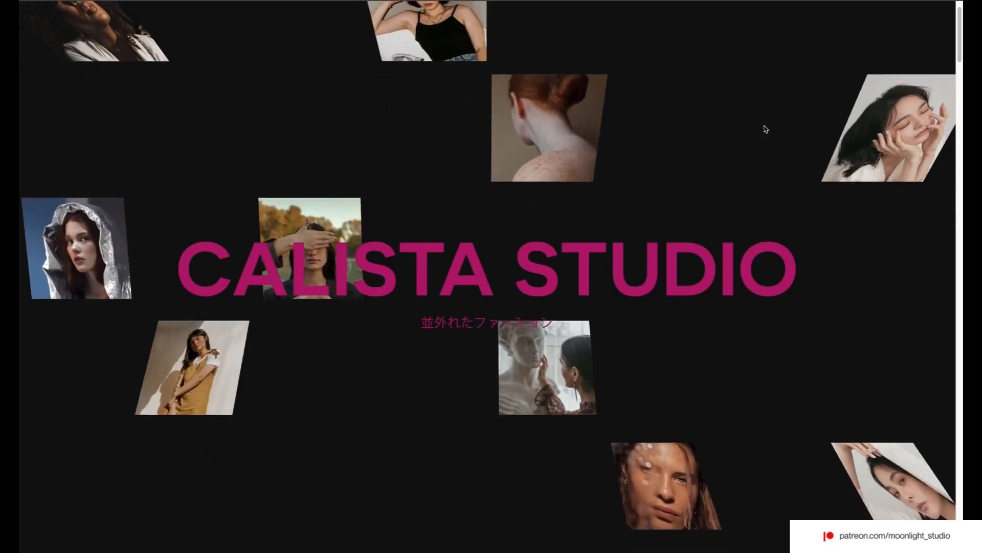
Look through the Calista Studio page down to the end of the grid, examining how the images rotate and skew on scroll
scroll(763, 127, down, 5)
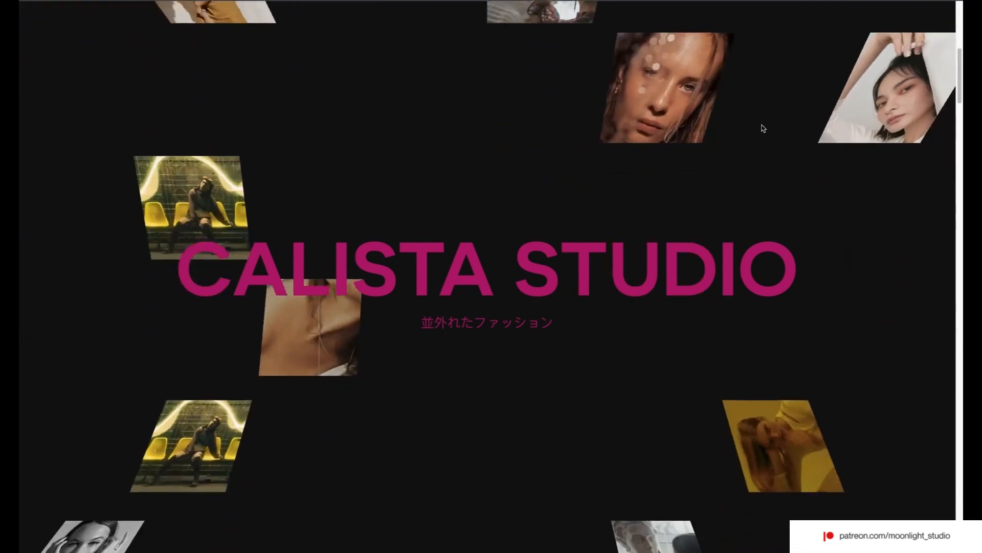
scroll(764, 128, down, 5)
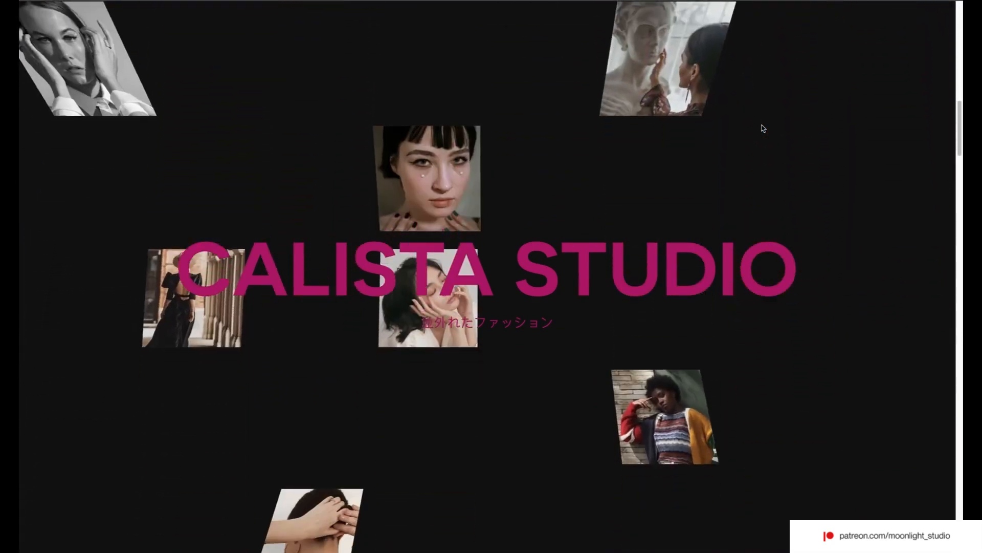
scroll(762, 128, down, 5)
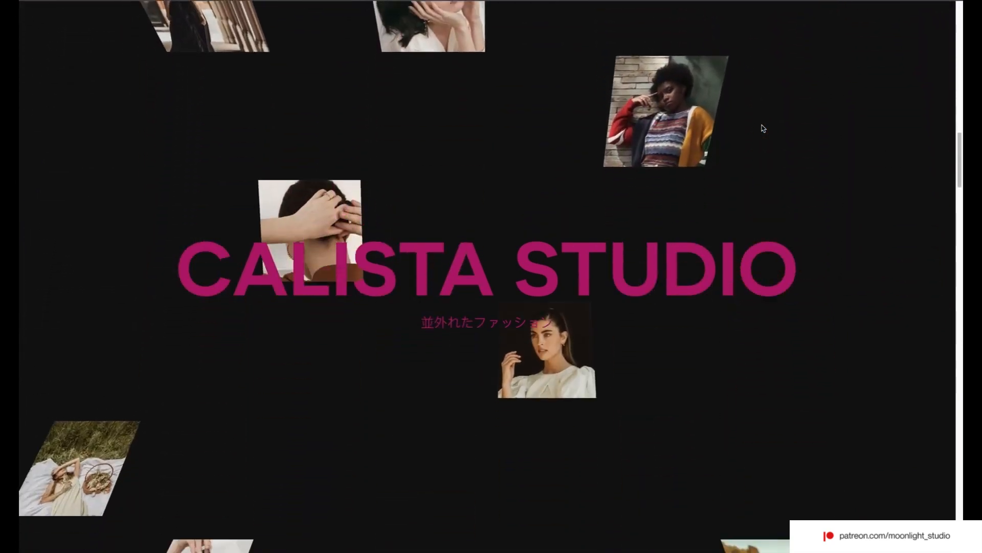
scroll(764, 128, down, 5)
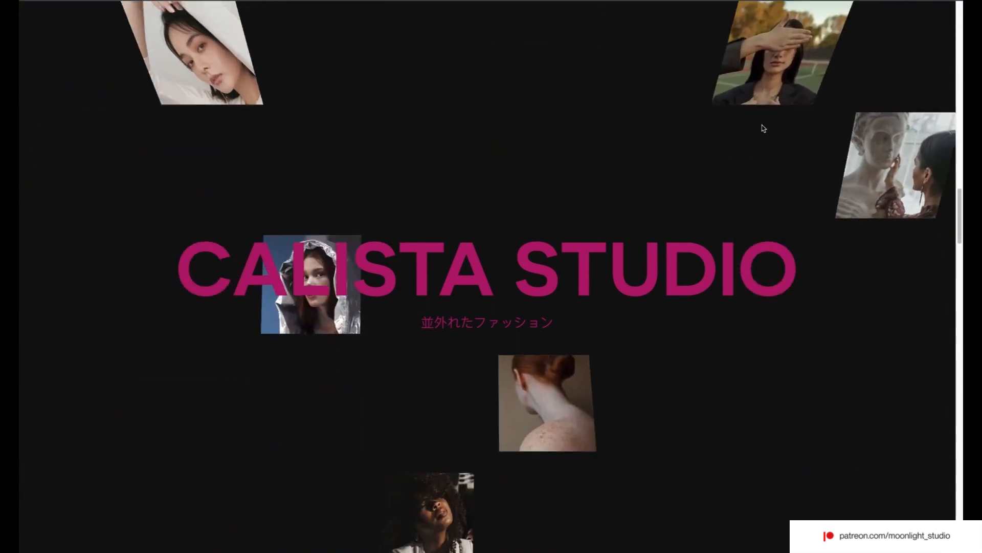
scroll(764, 128, down, 3)
scroll(763, 128, down, 10)
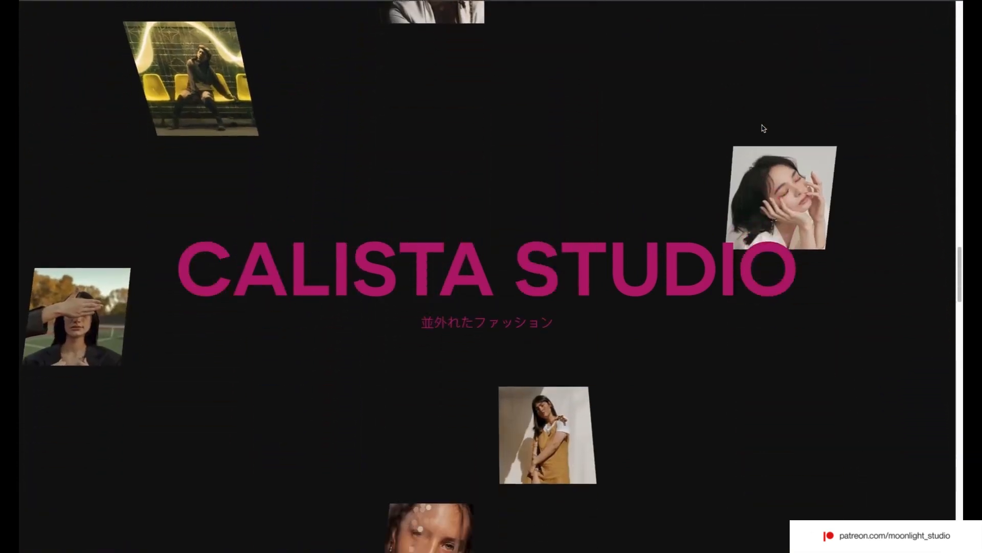
scroll(763, 128, down, 10)
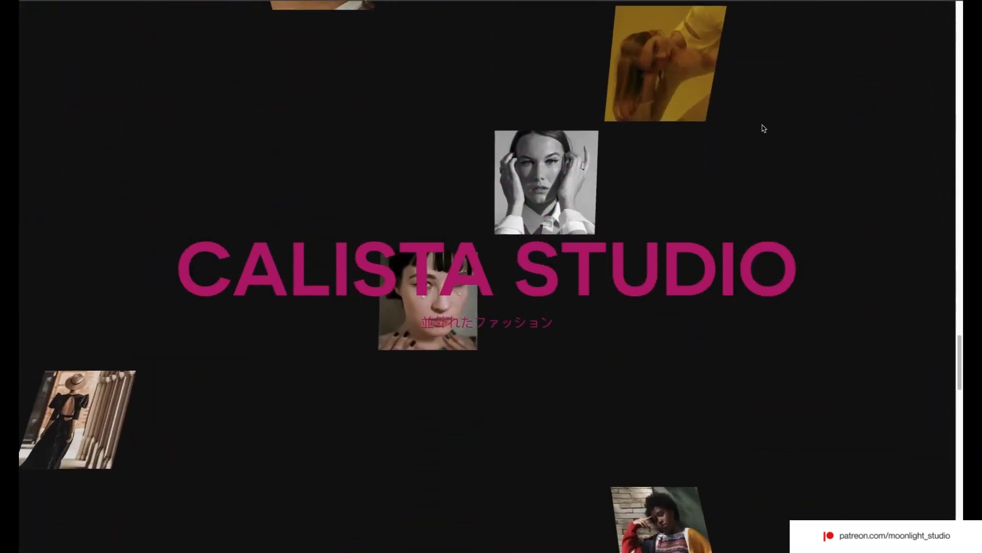
scroll(763, 128, down, 10)
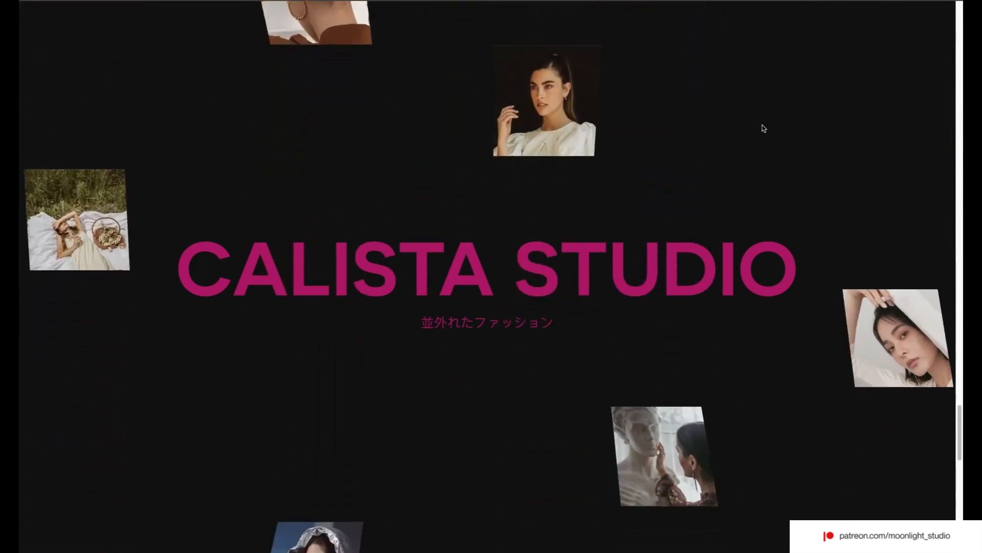
scroll(763, 128, down, 10)
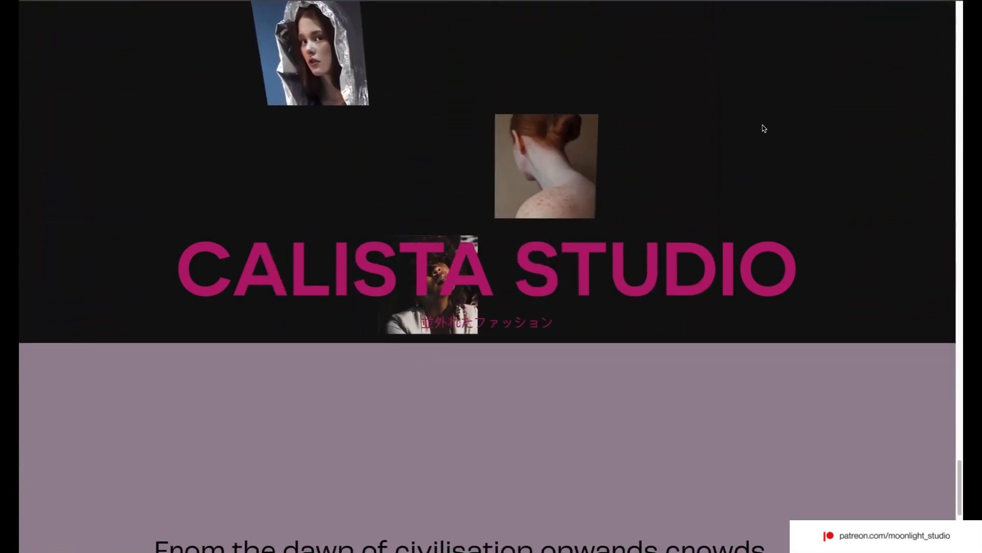
scroll(763, 128, down, 2)
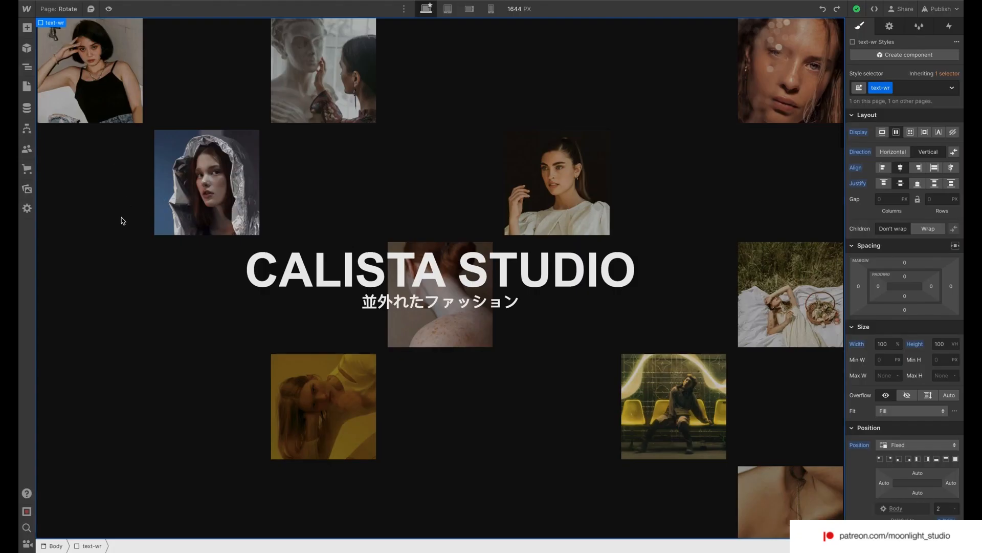
Add a 2D & 3D transform to the statue image (grid-img left), trying Move and a Rotate of 61° on X and 58° on Y
click(26, 86)
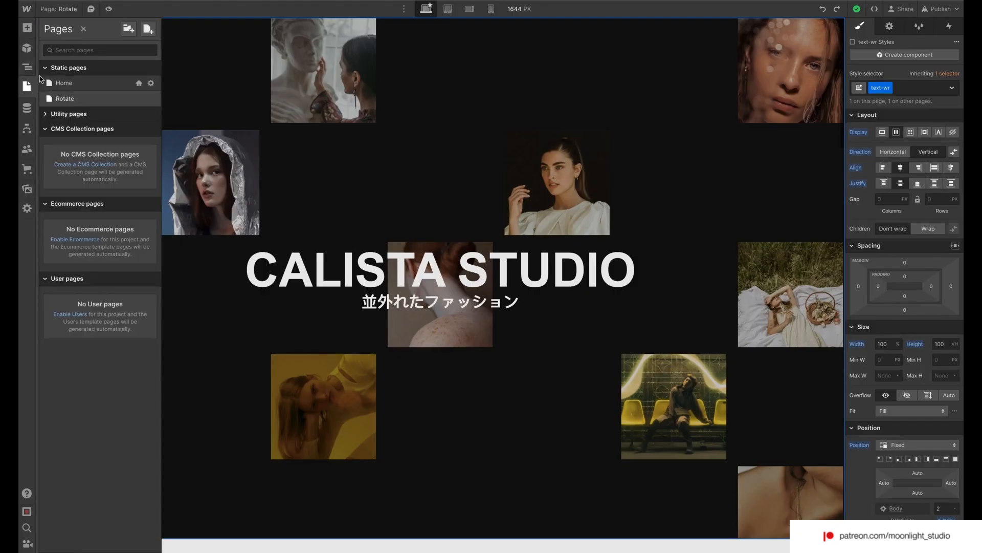
click(28, 68)
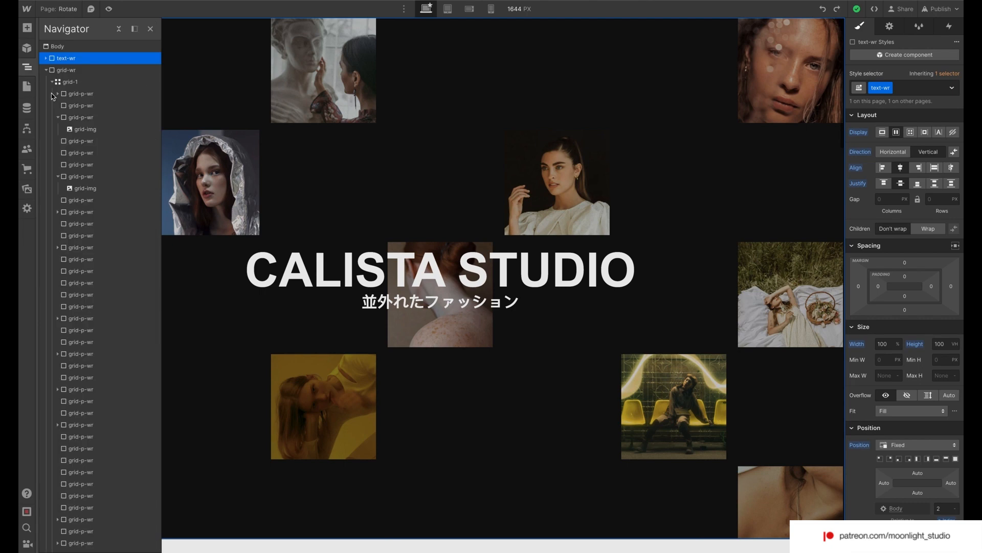
click(76, 129)
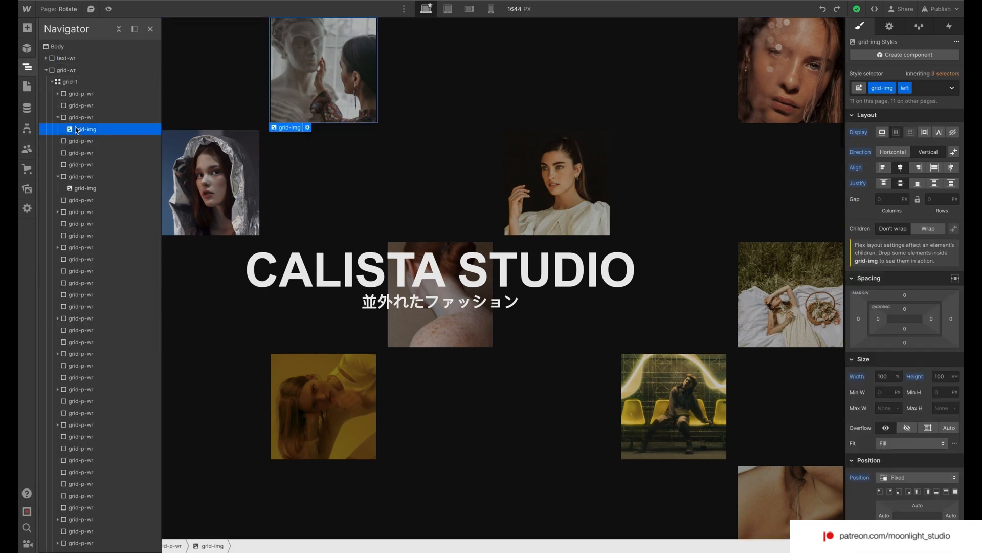
scroll(931, 237, down, 8)
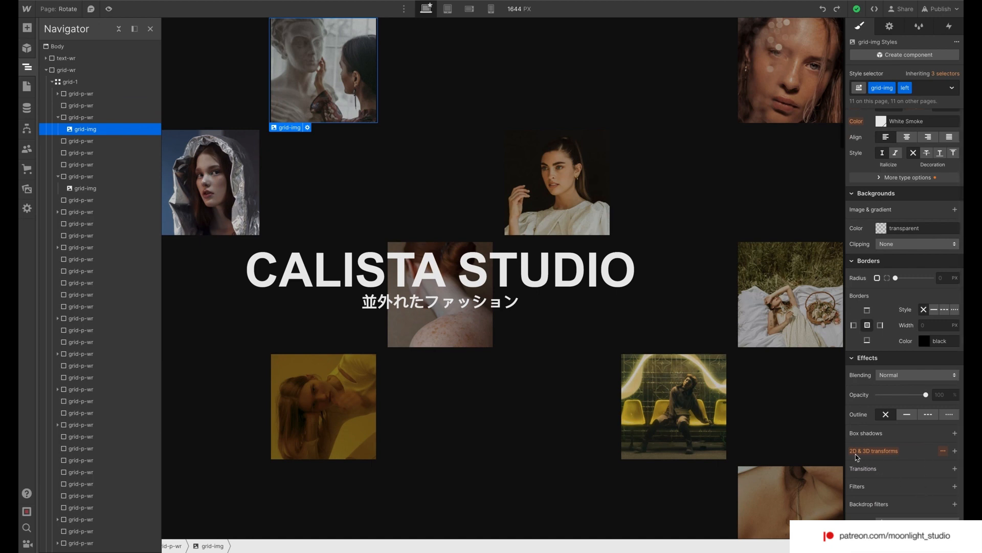
click(956, 451)
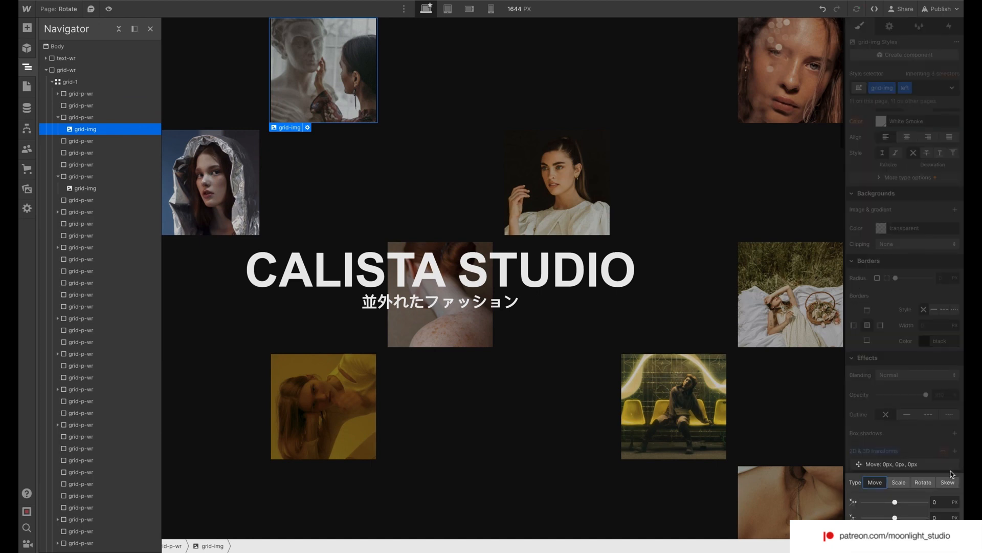
drag(896, 502, 906, 501)
click(923, 482)
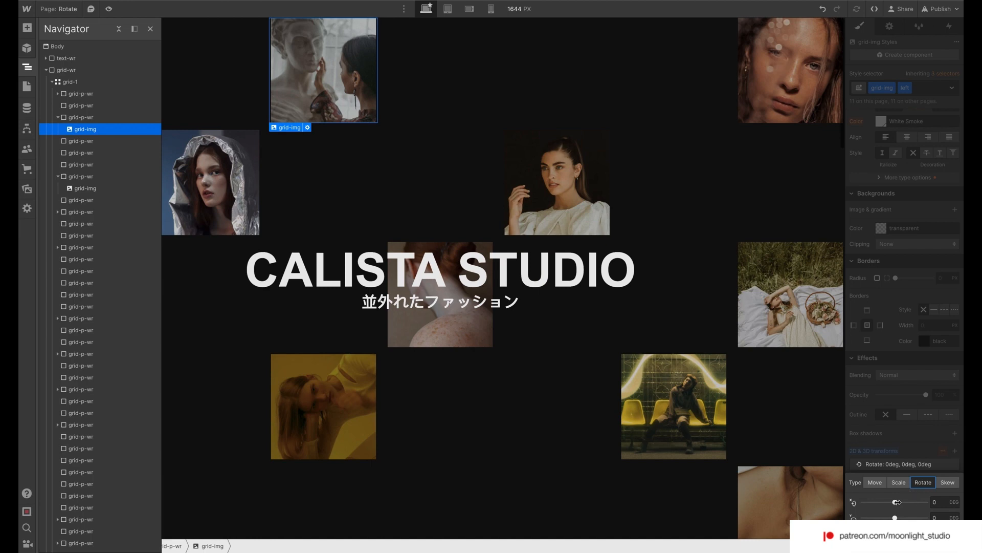
drag(897, 501, 881, 519)
Try a Skew of 30° on X and 31° on Y for the image's transform, and remove the transform
click(947, 469)
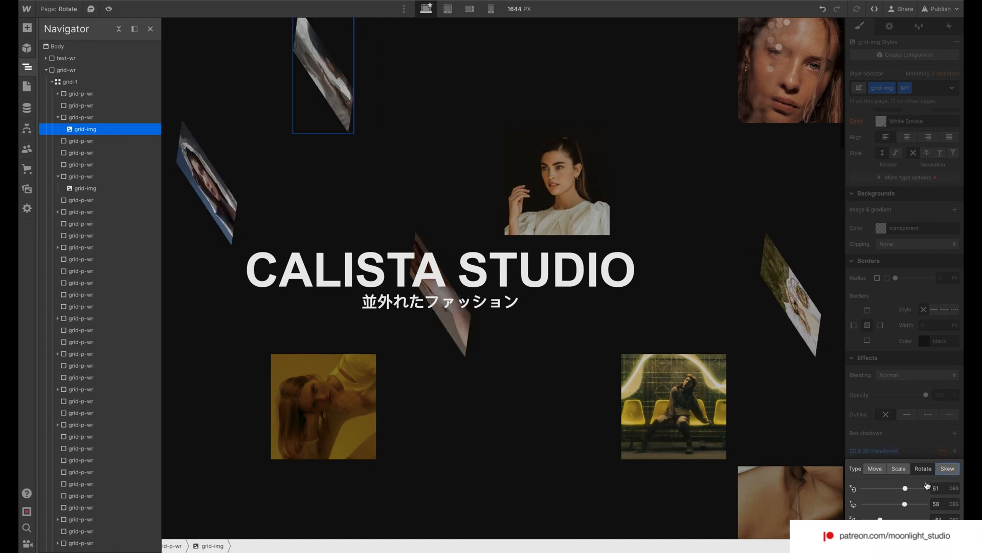
drag(897, 501, 906, 501)
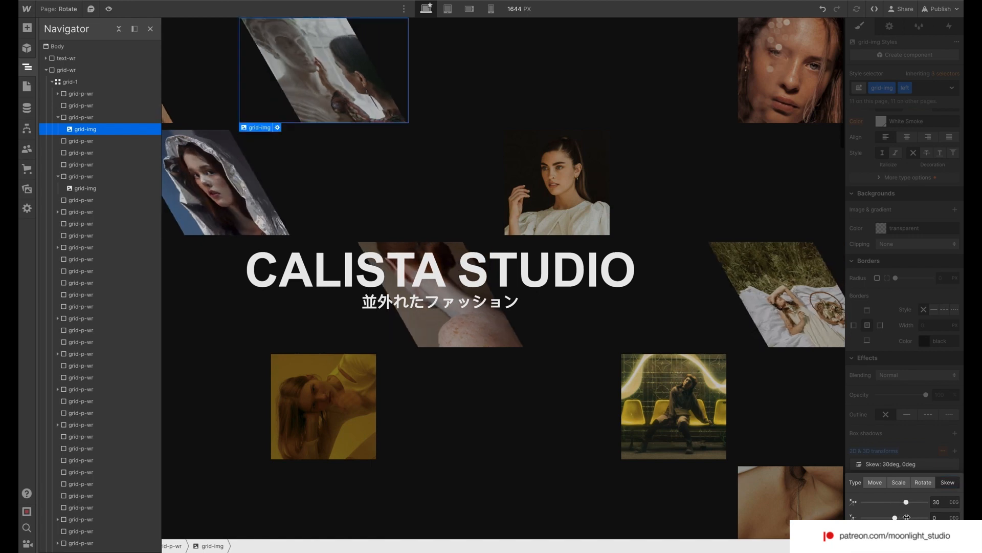
click(908, 517)
drag(908, 517, 906, 516)
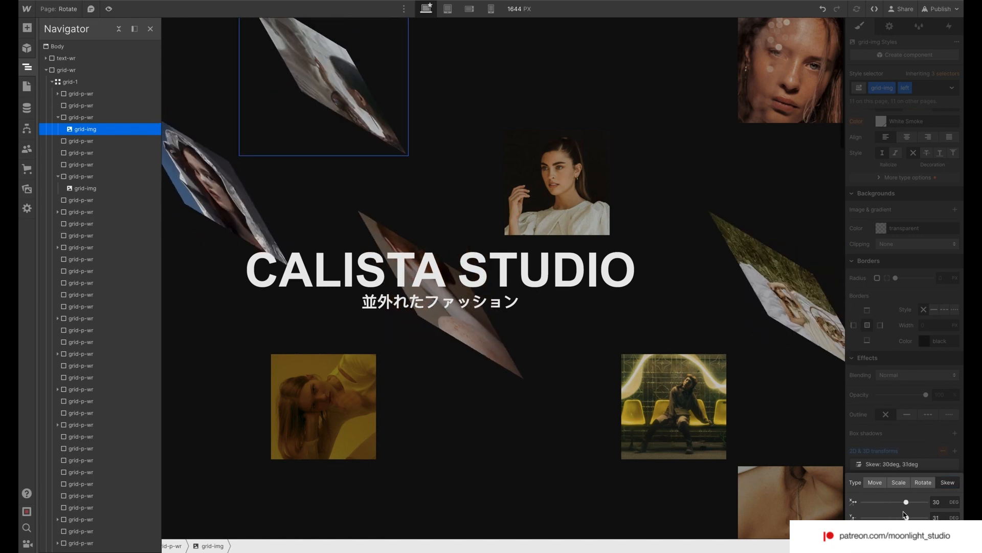
click(915, 459)
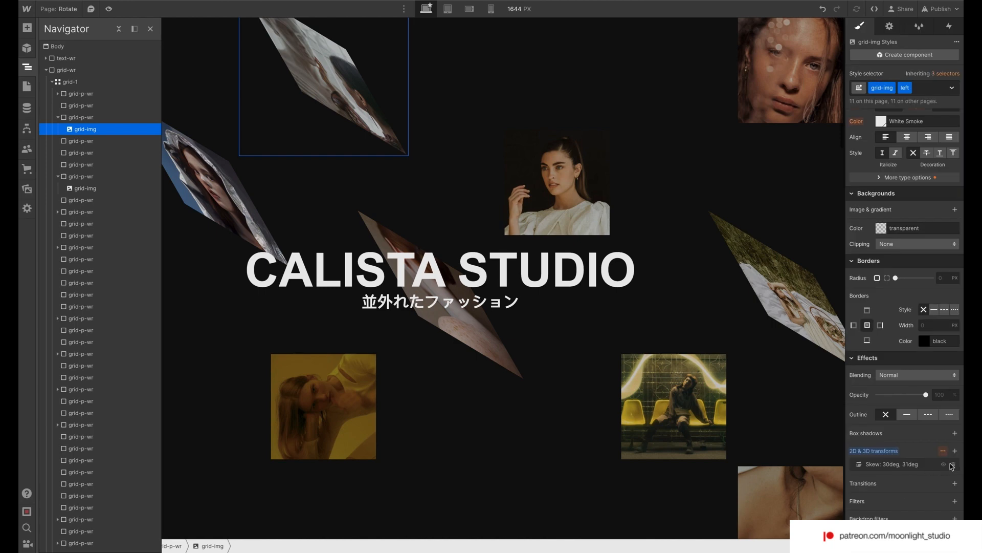
click(953, 465)
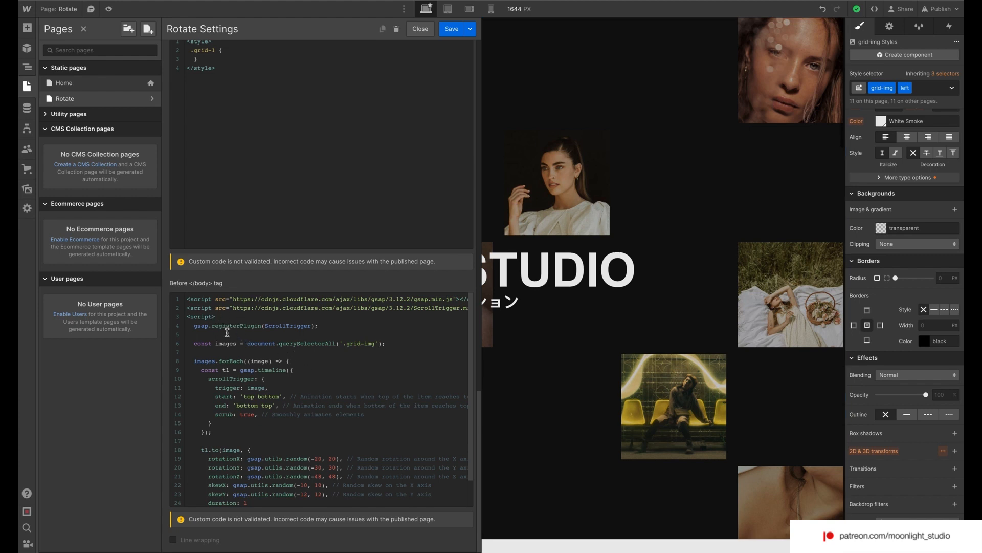
Review the Rotate page's script before the closing body tag and highlight the start: 'top bottom' setting
scroll(240, 341, down, 1)
scroll(240, 341, down, 1)
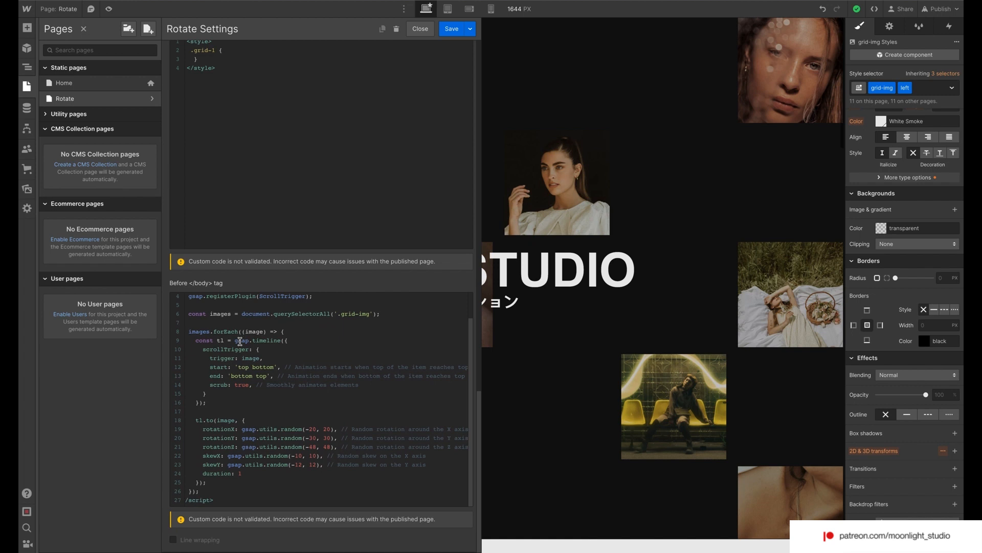
scroll(240, 341, left, 1)
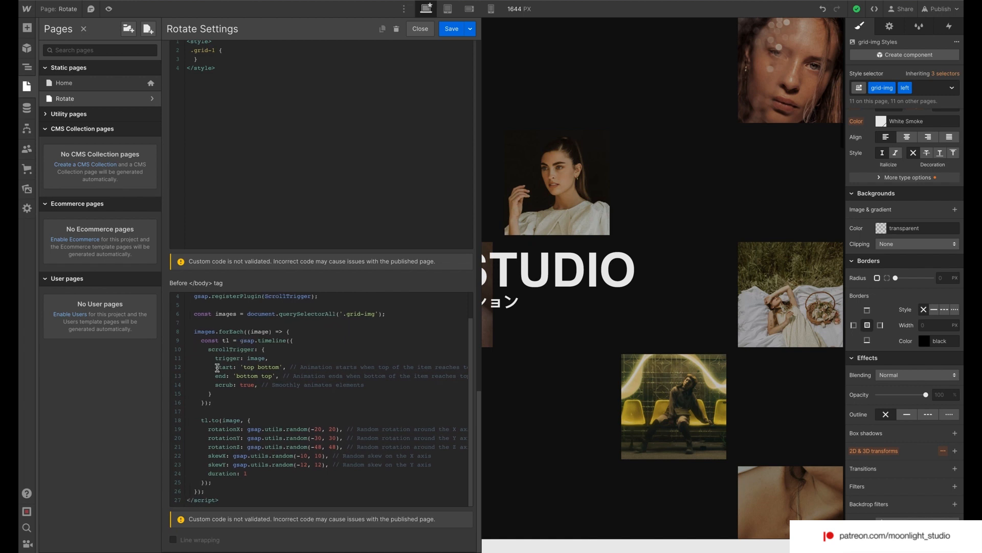
drag(217, 367, 283, 366)
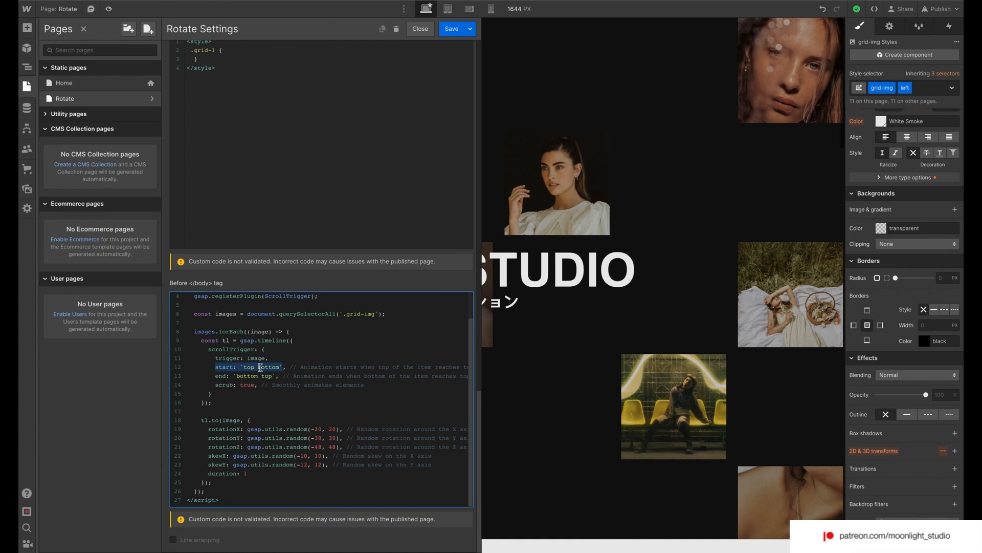
Highlight the whole tl.to(image) block that sets the random rotation, skew and duration
click(228, 436)
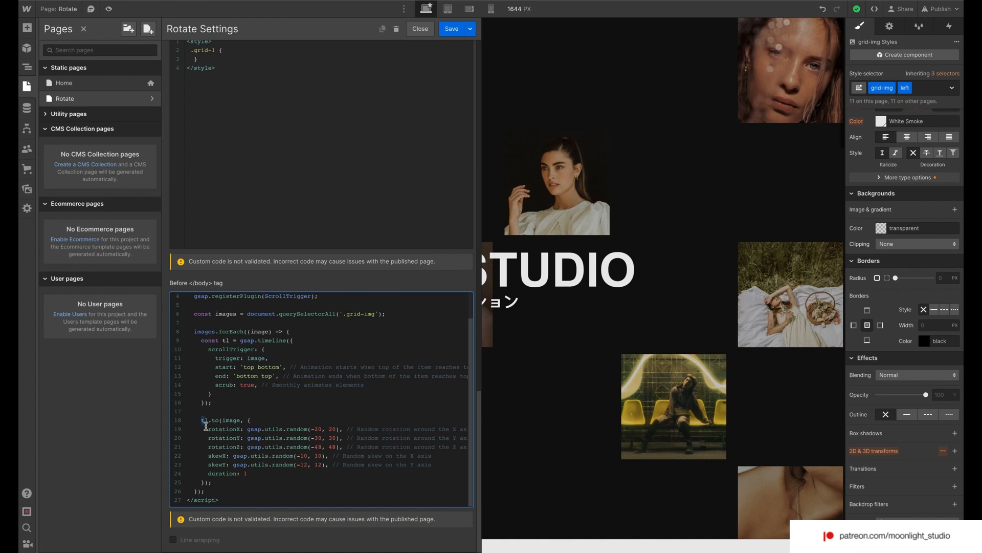
drag(202, 420, 205, 428)
click(204, 422)
drag(199, 421, 224, 486)
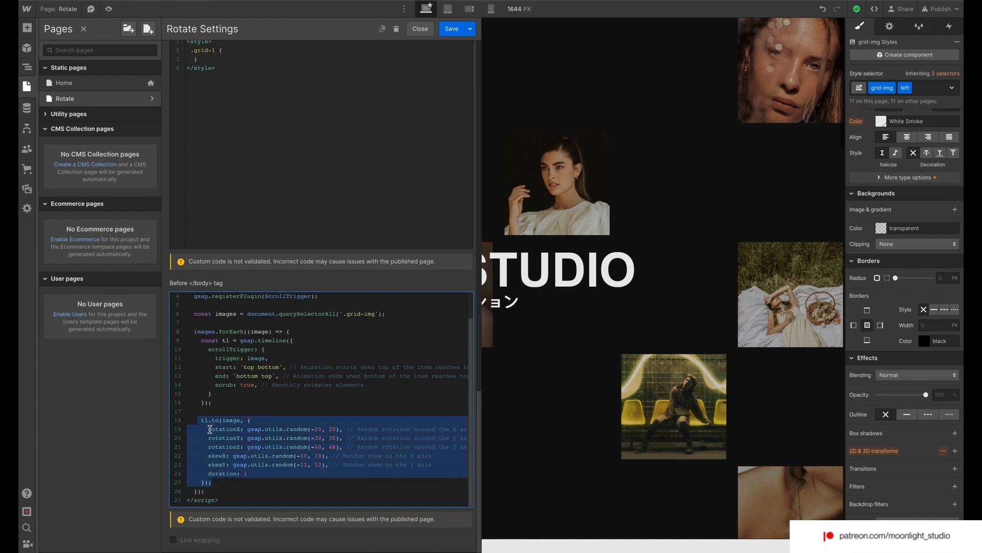
Highlight the parts of the first rotation line: rotationX, gsap.utils.random and its range of -20 to 20
drag(208, 429, 236, 429)
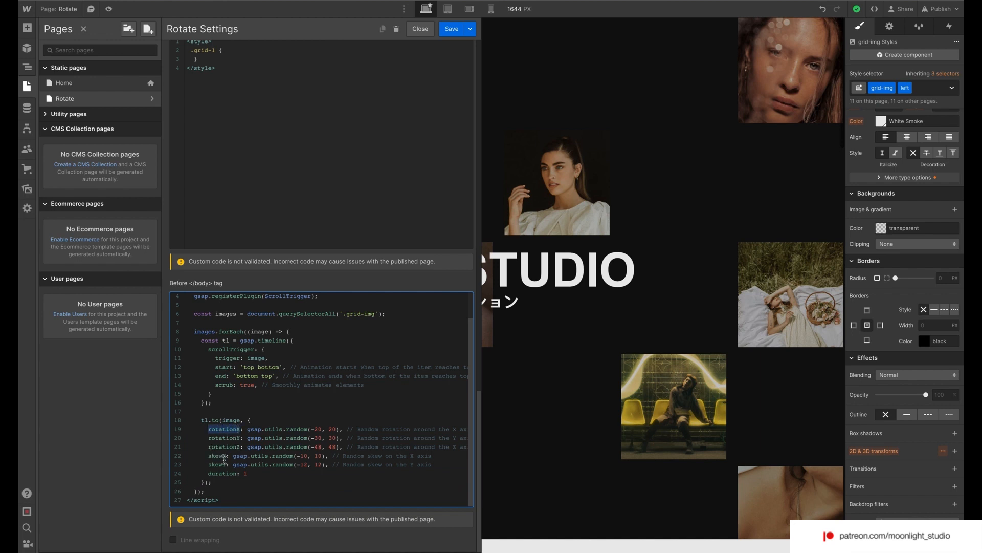
click(240, 455)
drag(250, 428, 306, 428)
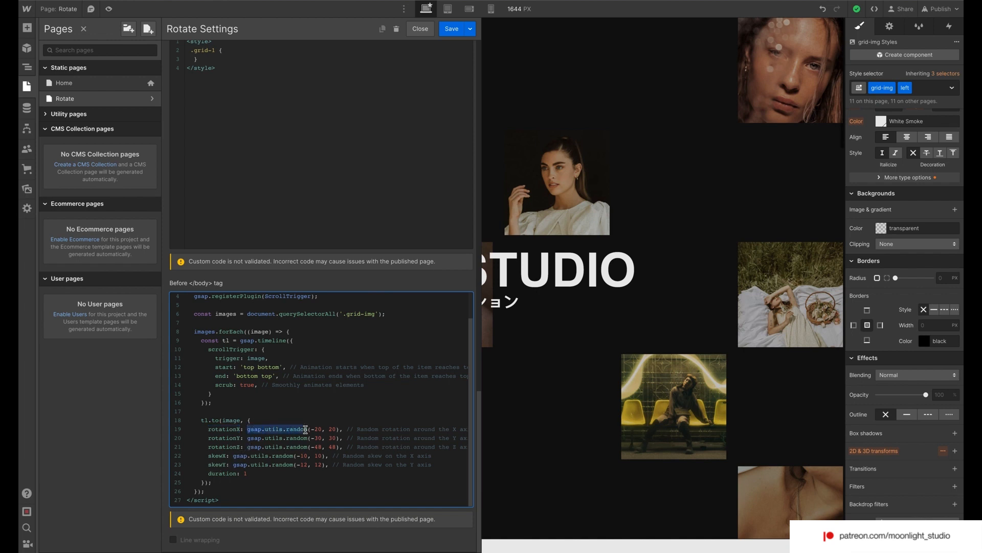
click(280, 434)
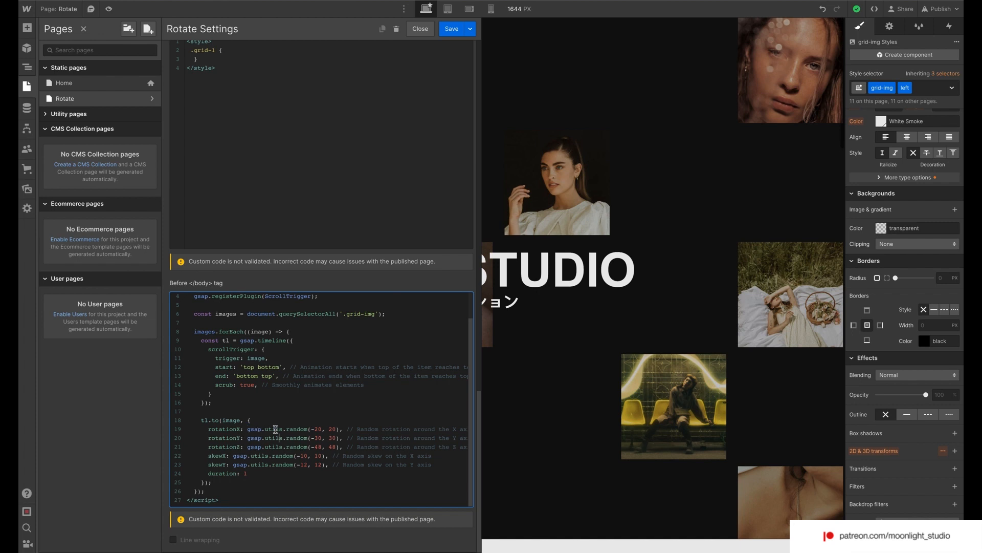
drag(324, 429, 334, 429)
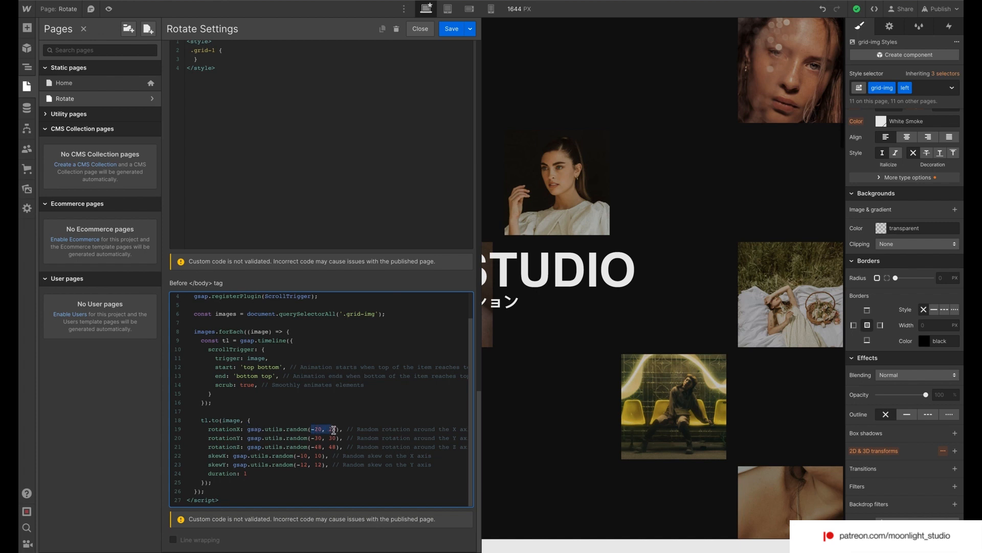